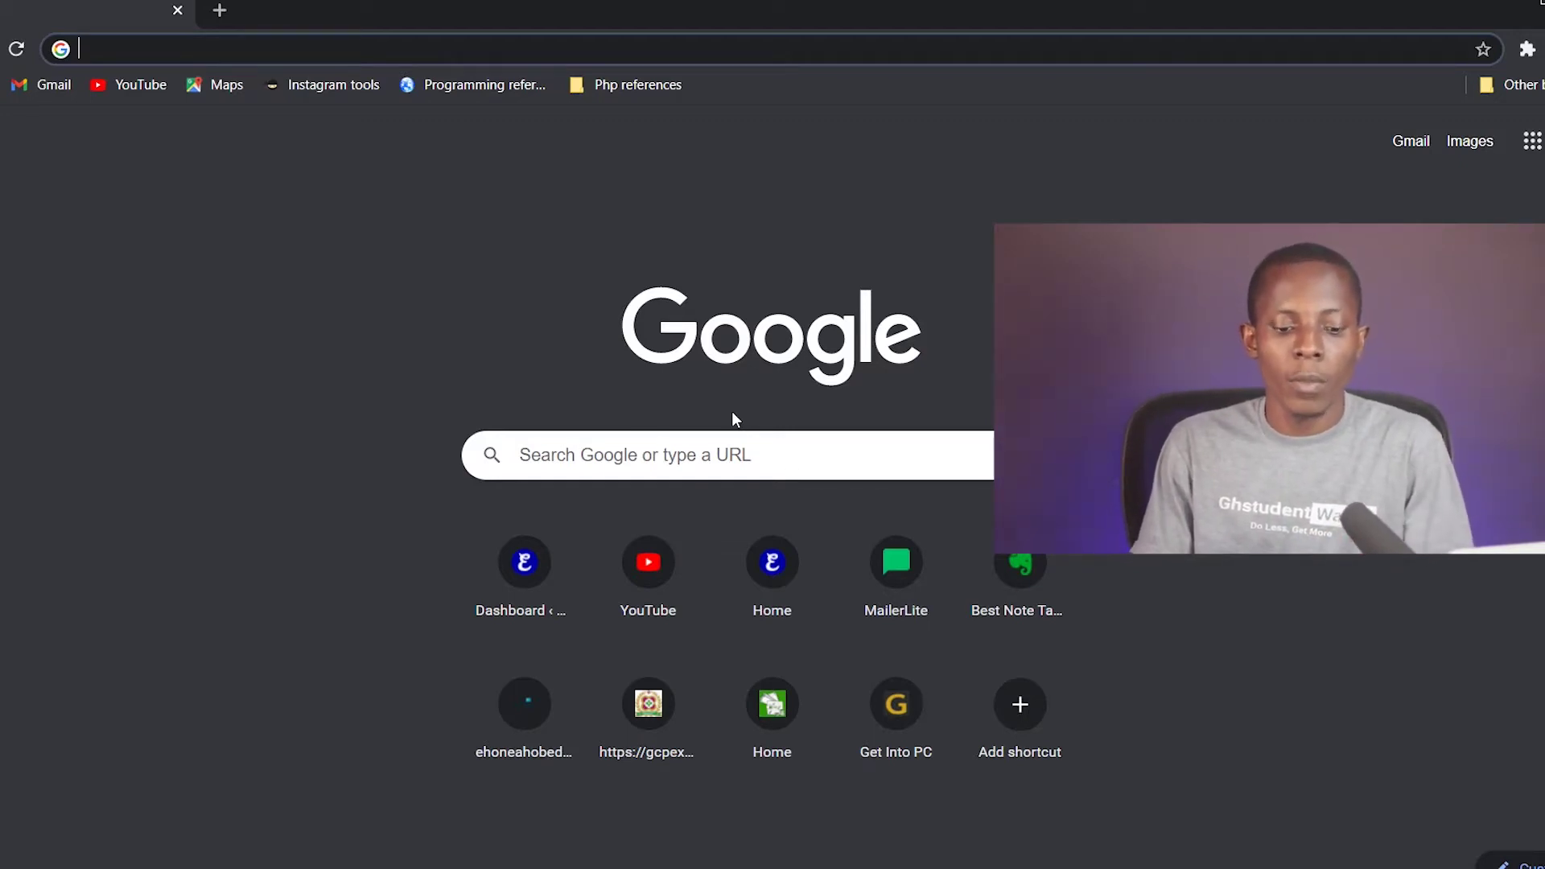
- Go to remove.bg by entering its address in the new Chrome tab
{"action": "type", "text": "r"}
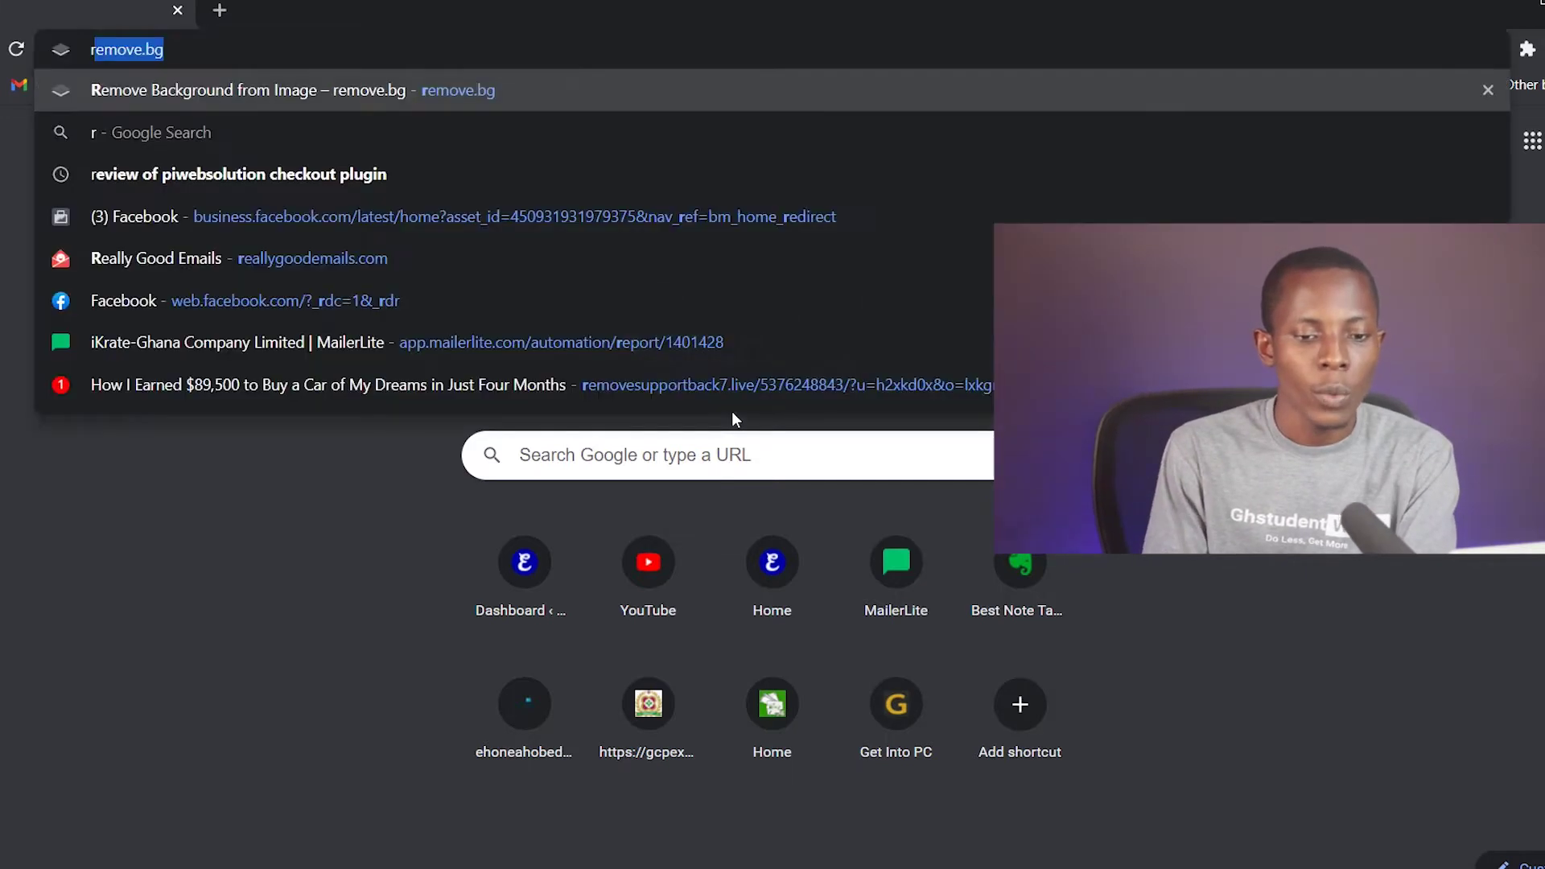
{"action": "type", "text": "emove"}
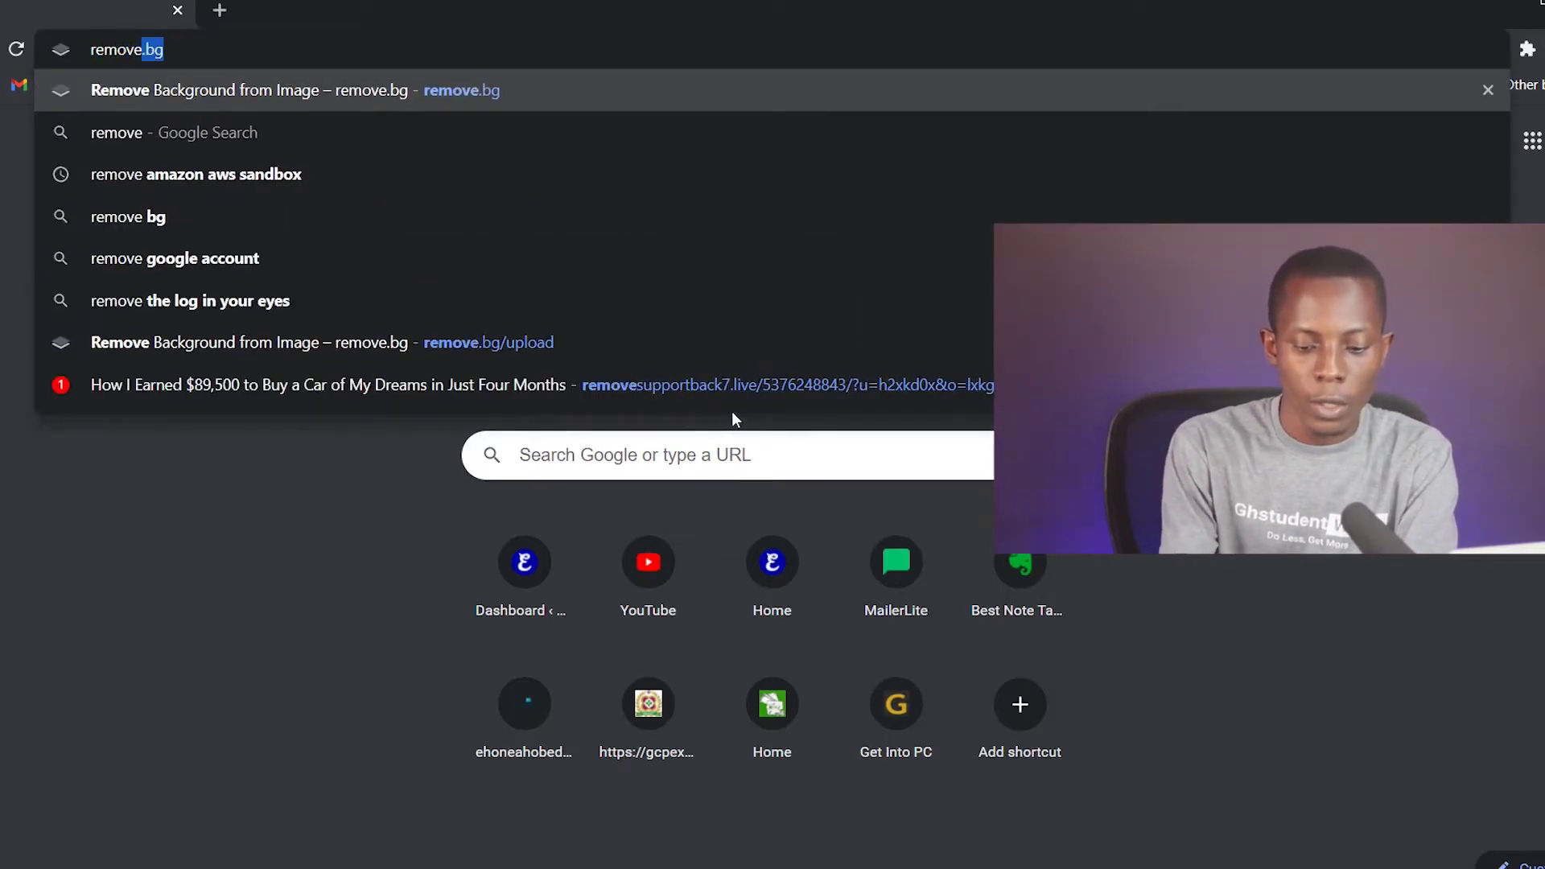
{"action": "type", "text": ".bg"}
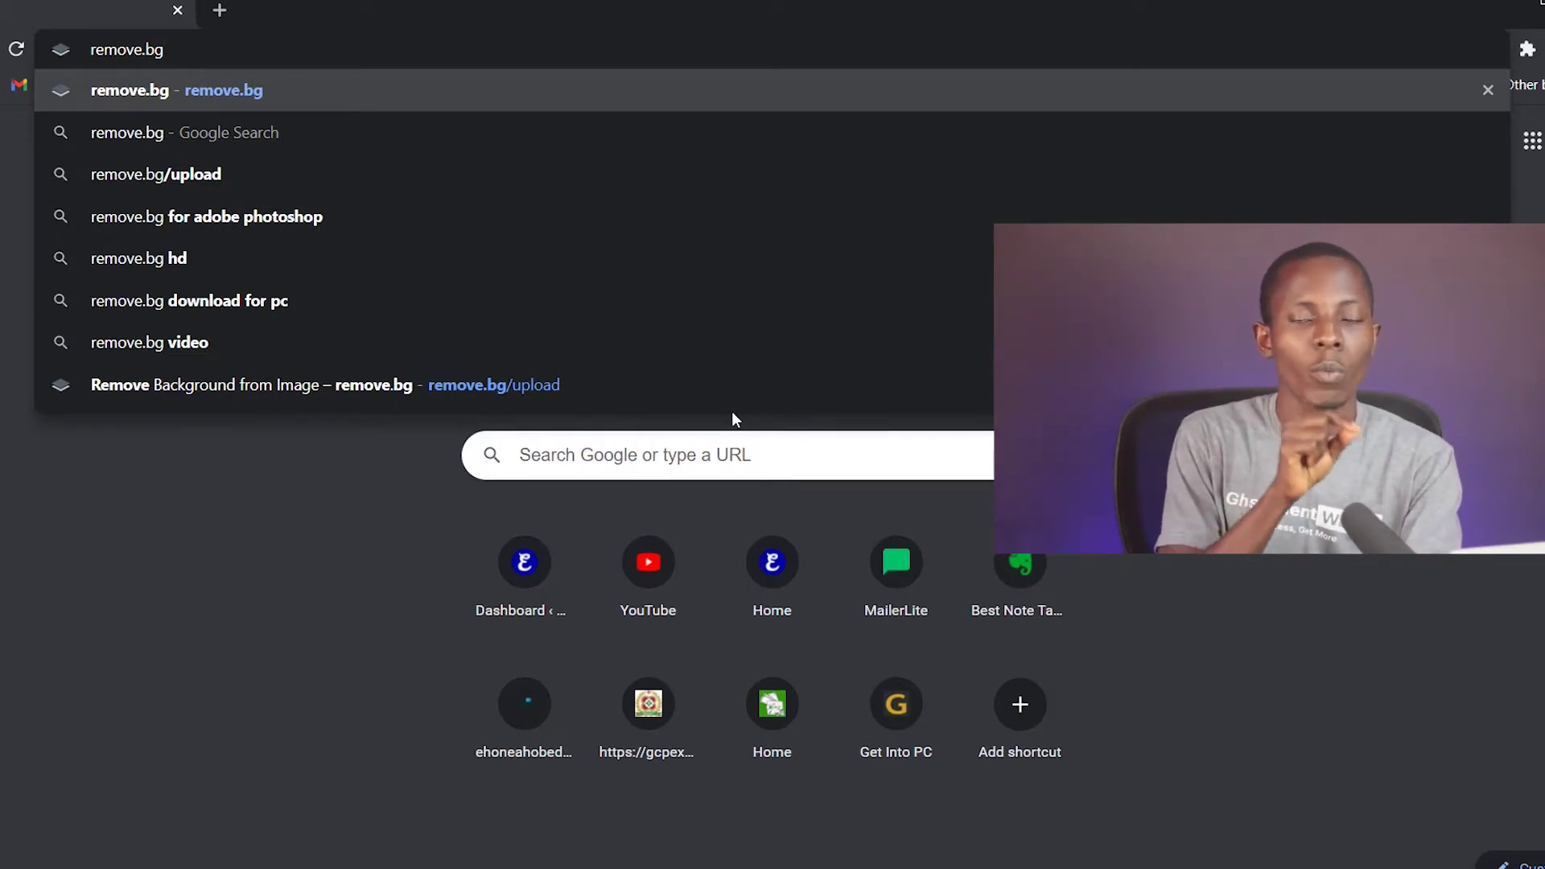
{"action": "key", "text": "Return"}
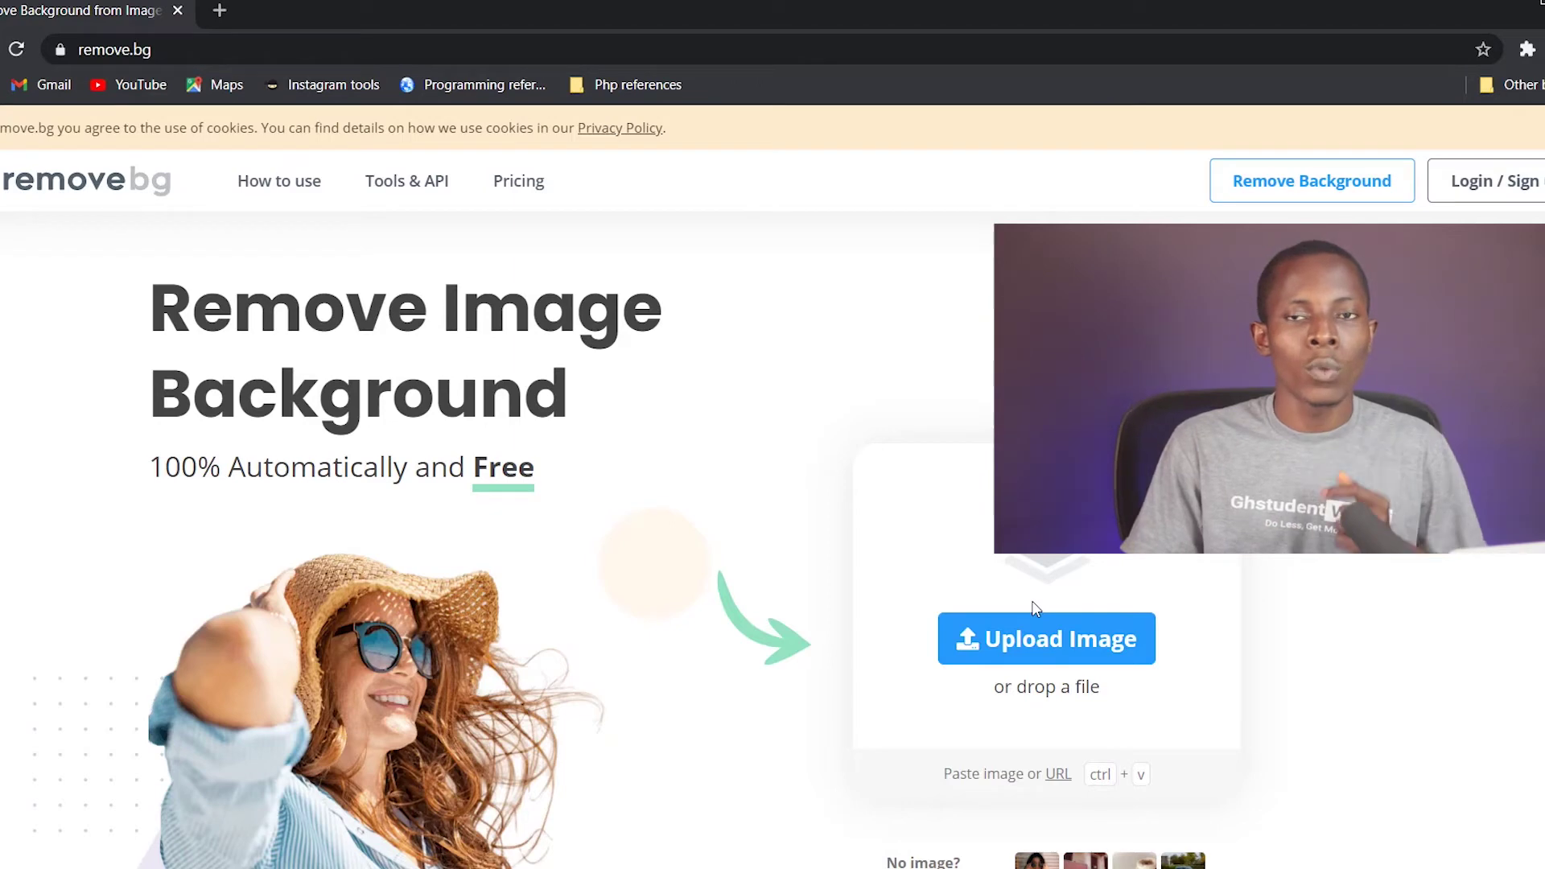
- Upload _MG_8683.JPG from the Pics folder and download the background-free 612 × 408 preview
{"action": "left_click", "coordinate": [1118, 644]}
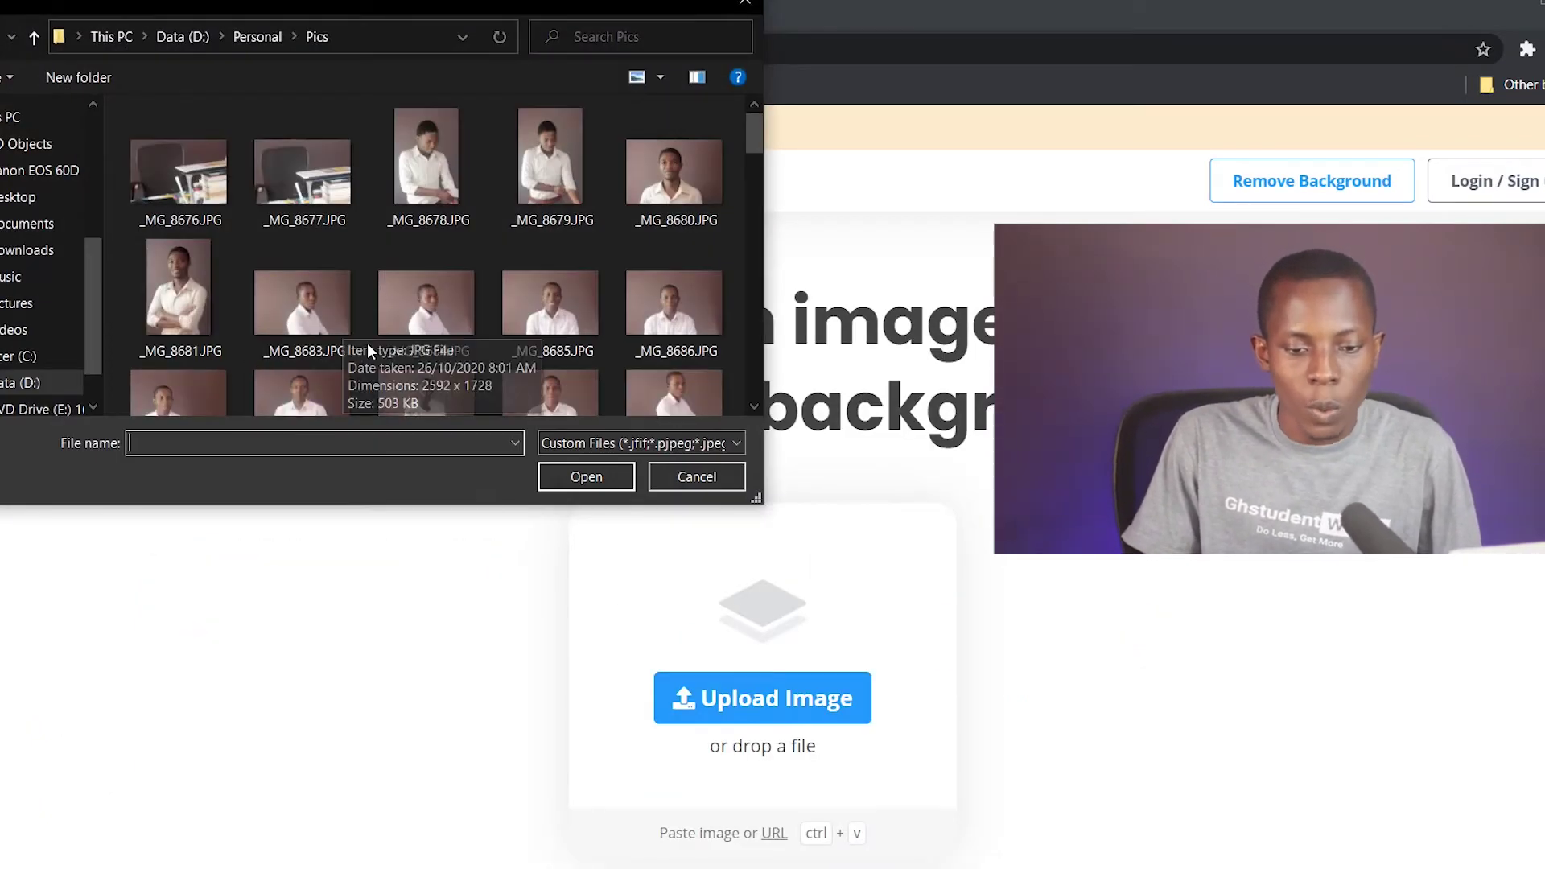
{"action": "left_click", "coordinate": [302, 313]}
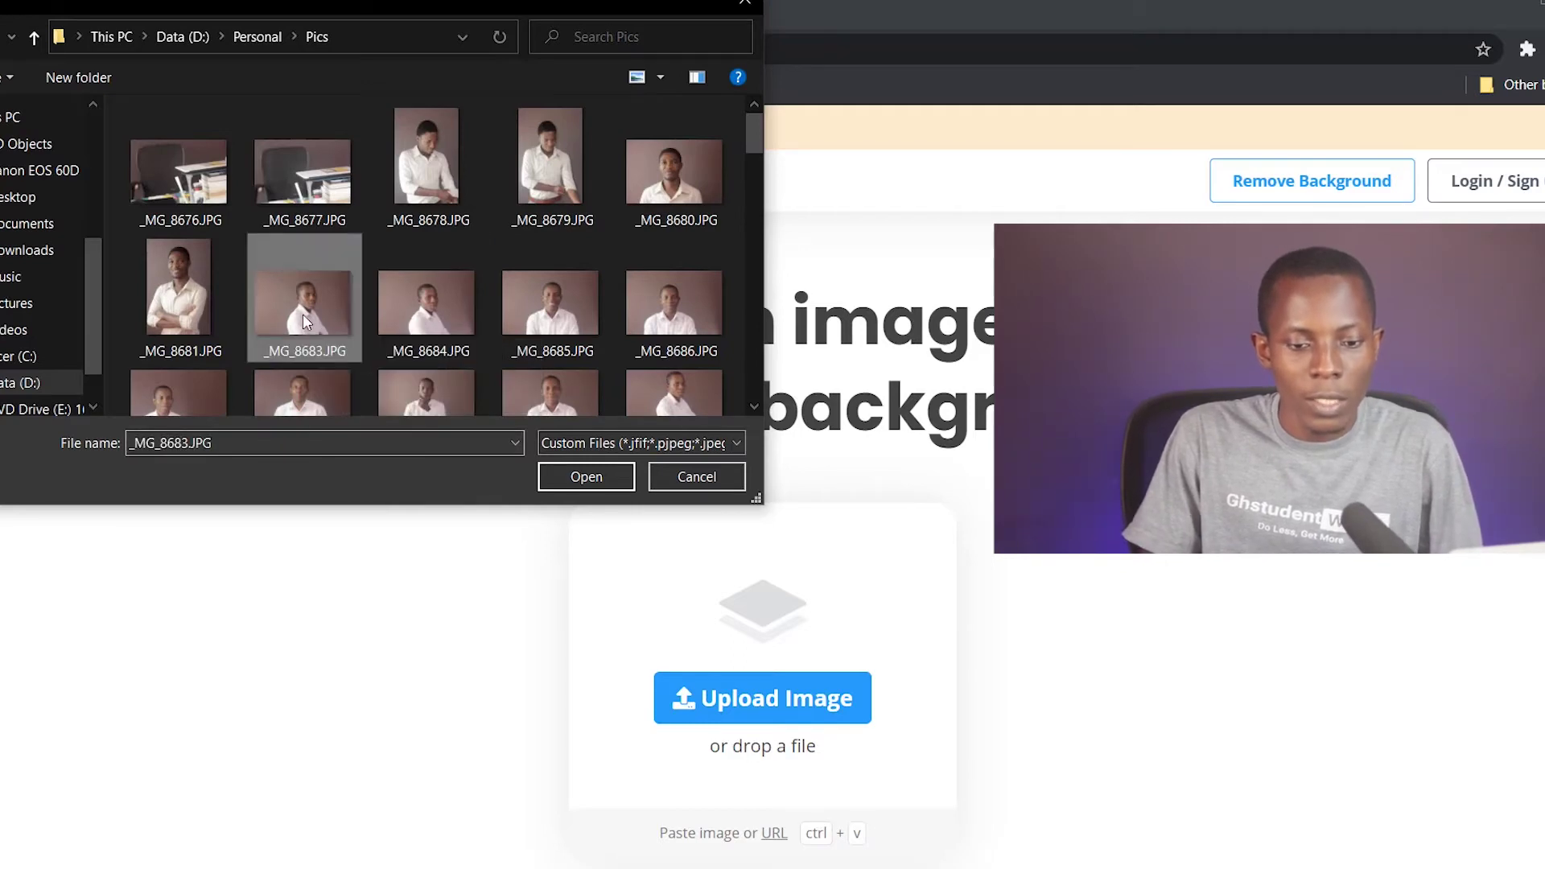
{"action": "left_click", "coordinate": [603, 474]}
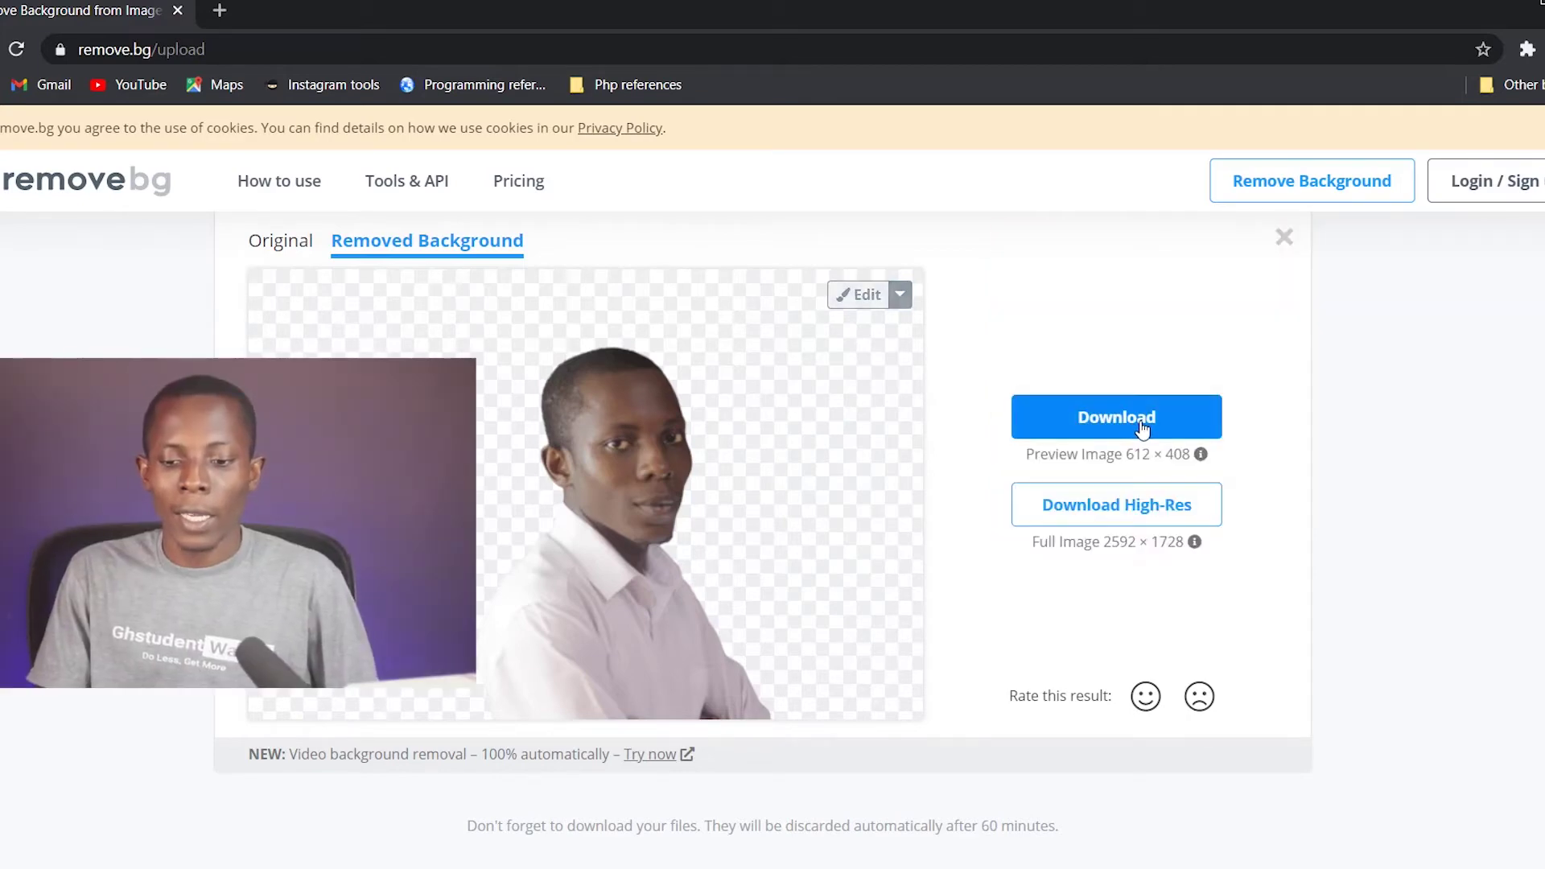
{"action": "left_click", "coordinate": [1142, 427]}
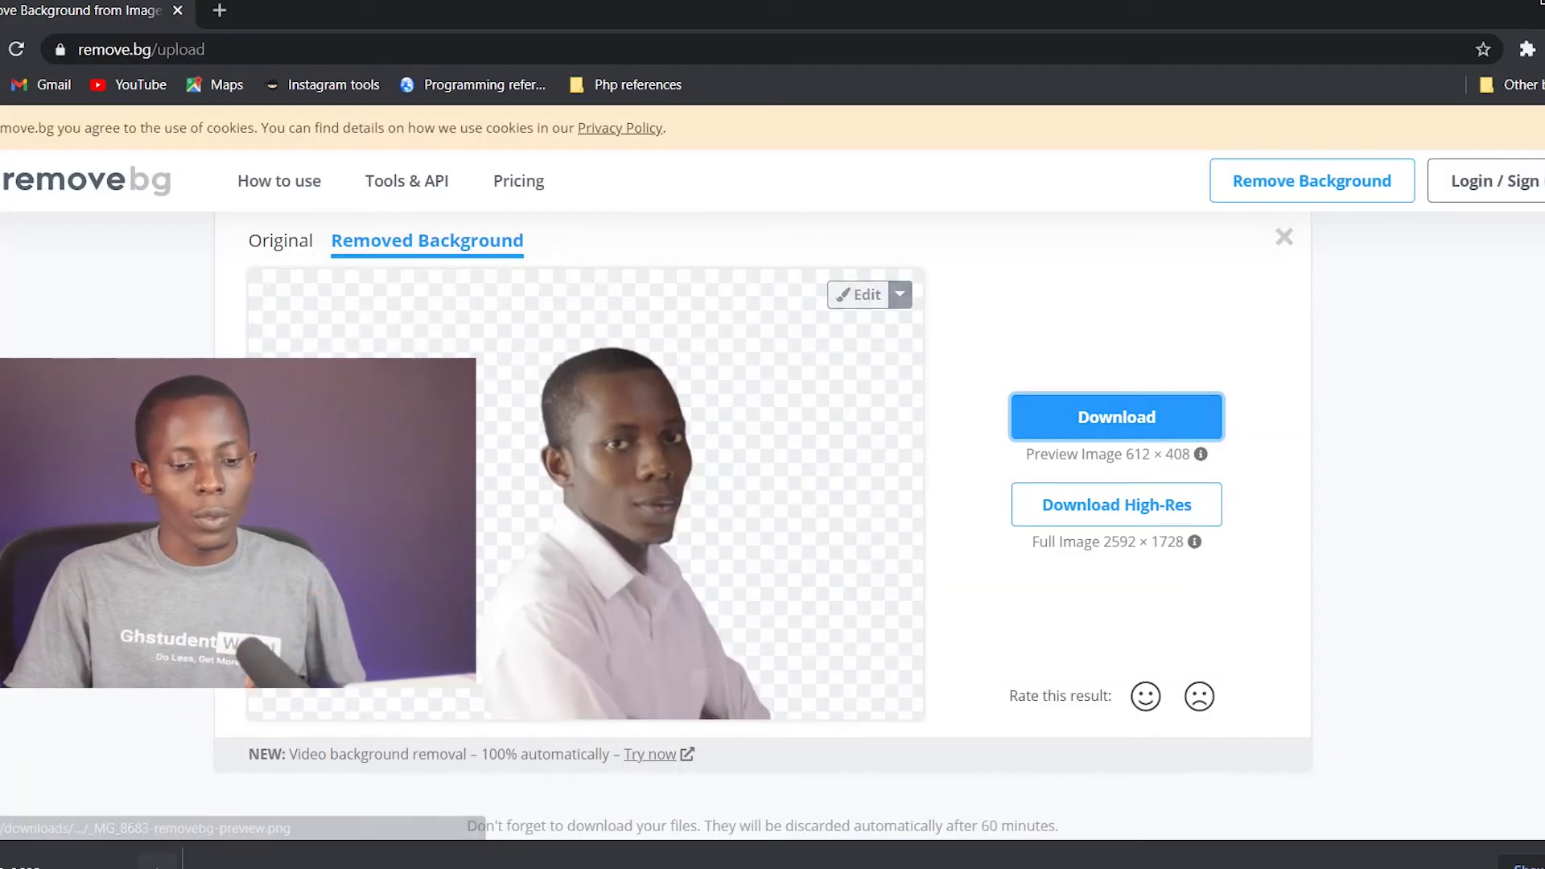
- Open the downloaded preview PNG from Chrome's download bar to view it in Photos
{"action": "left_click", "coordinate": [157, 859]}
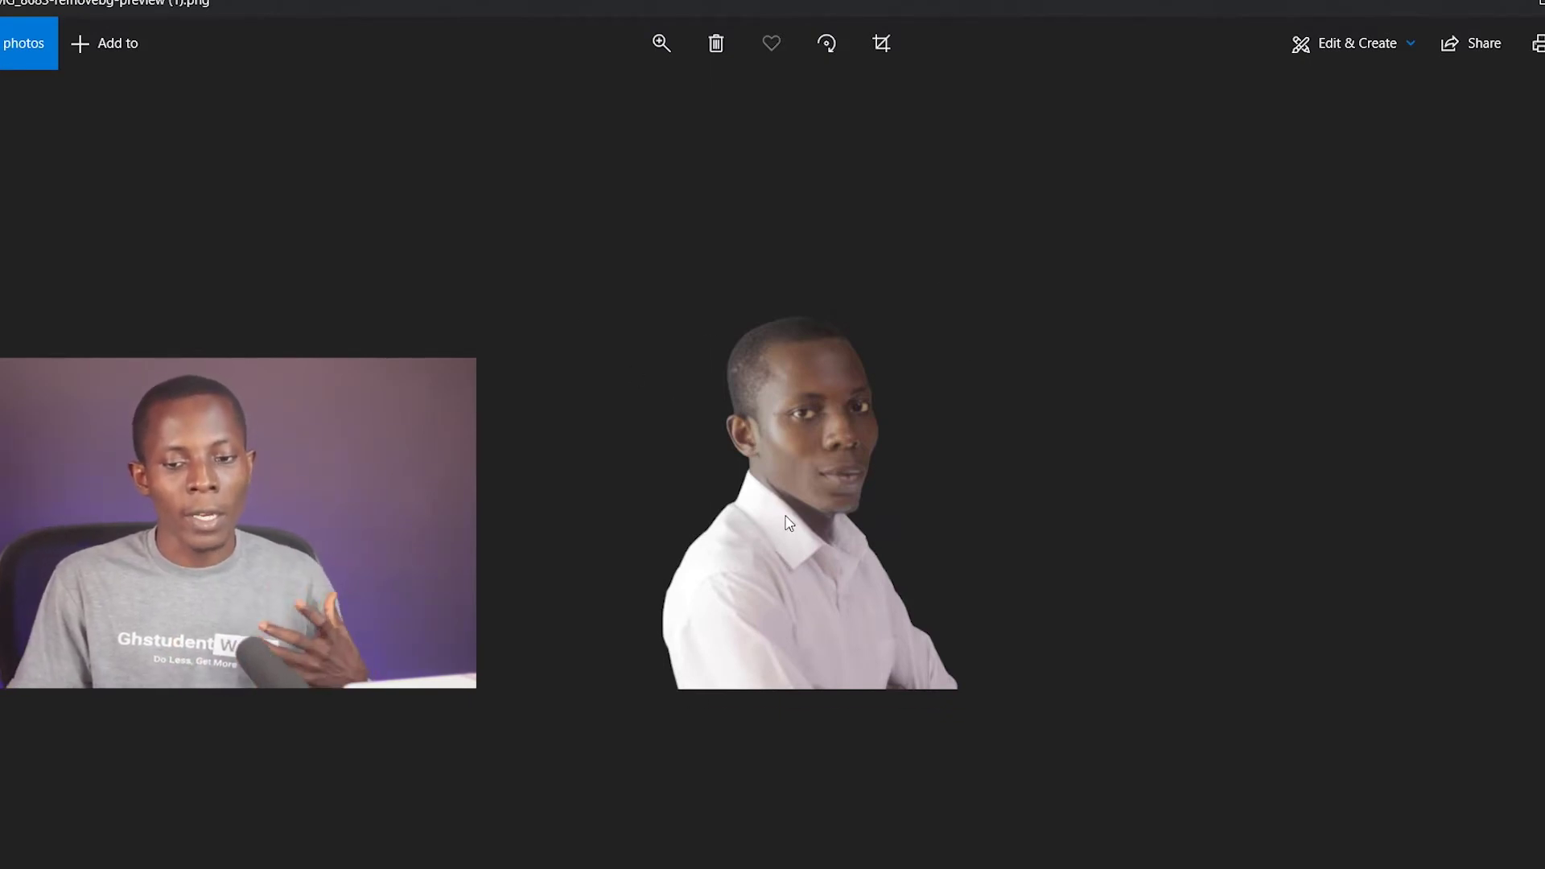
- Close the Photos viewer to return to remove.bg's result page
{"action": "left_click", "coordinate": [1533, 7]}
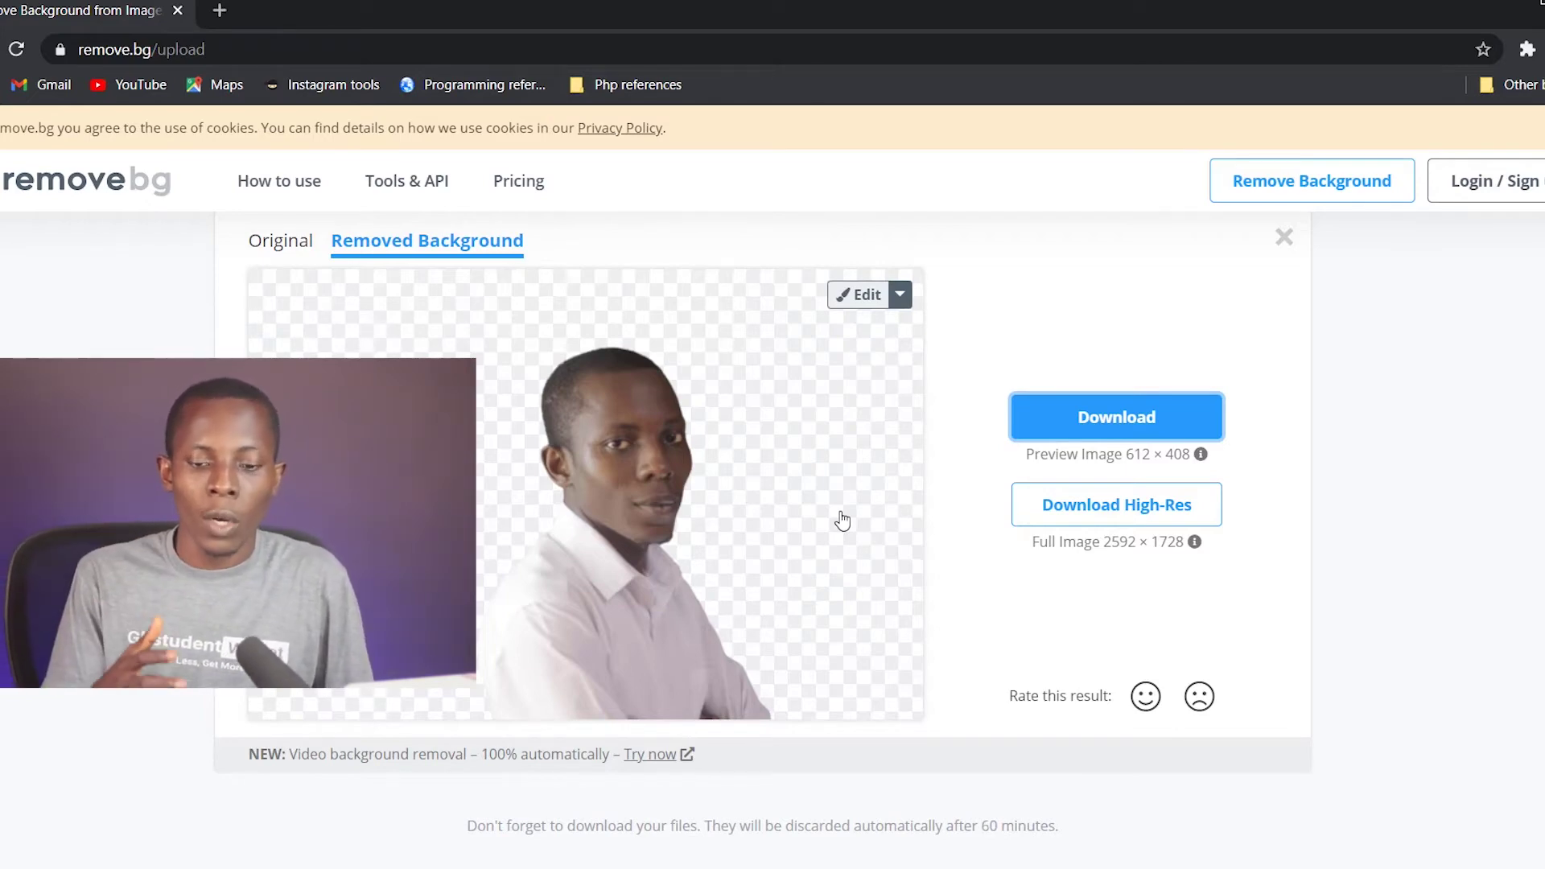
- In the background editor, try the heavily blurred original, then a sharp lake photo
{"action": "left_click", "coordinate": [858, 301]}
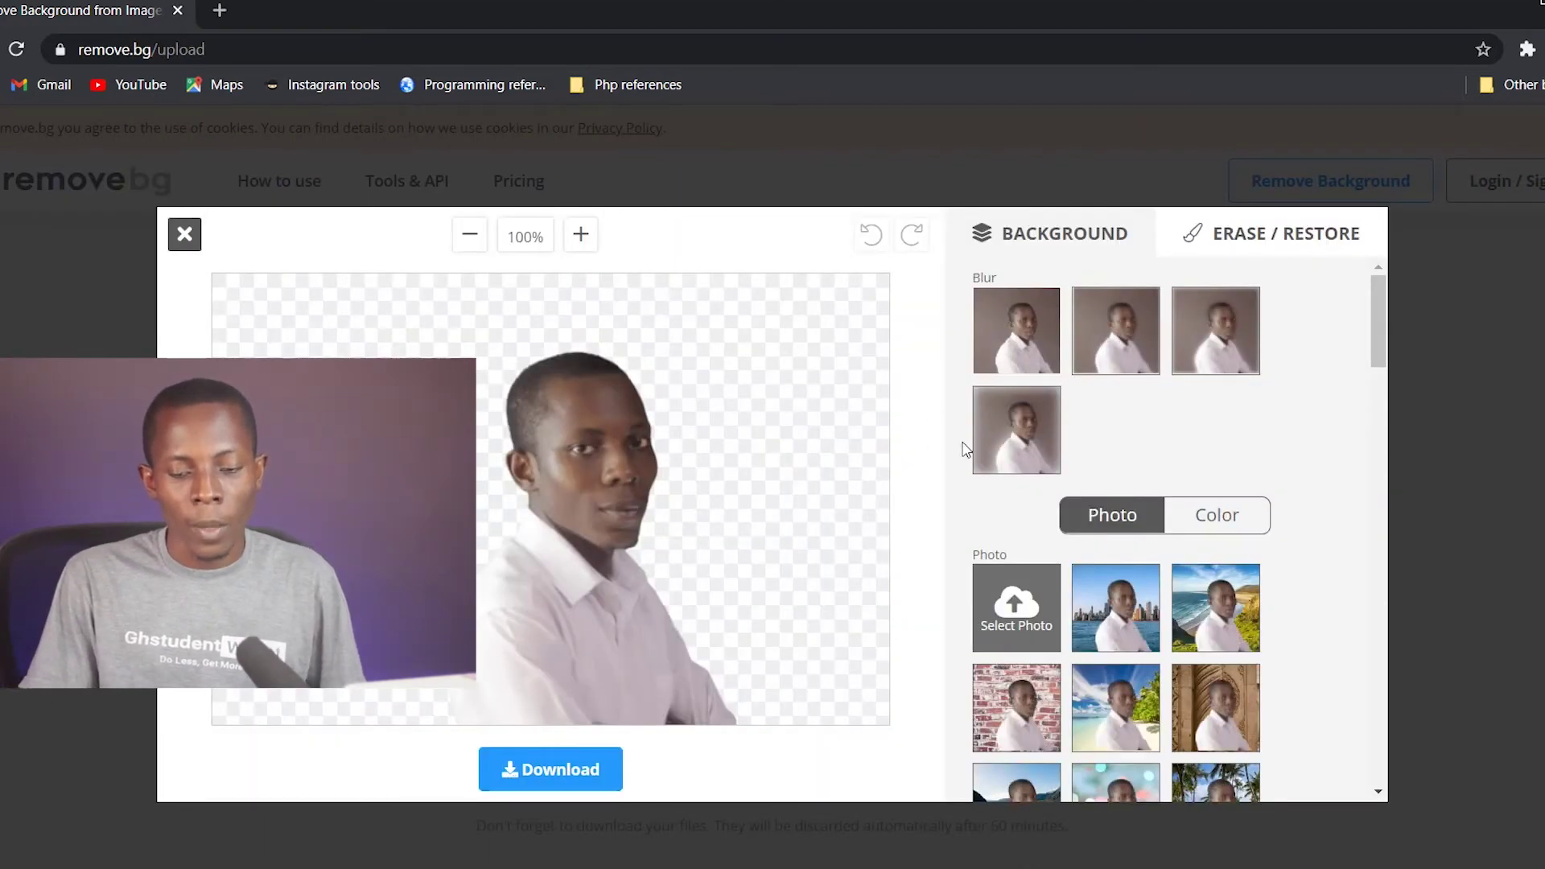
{"action": "left_click", "coordinate": [1013, 440]}
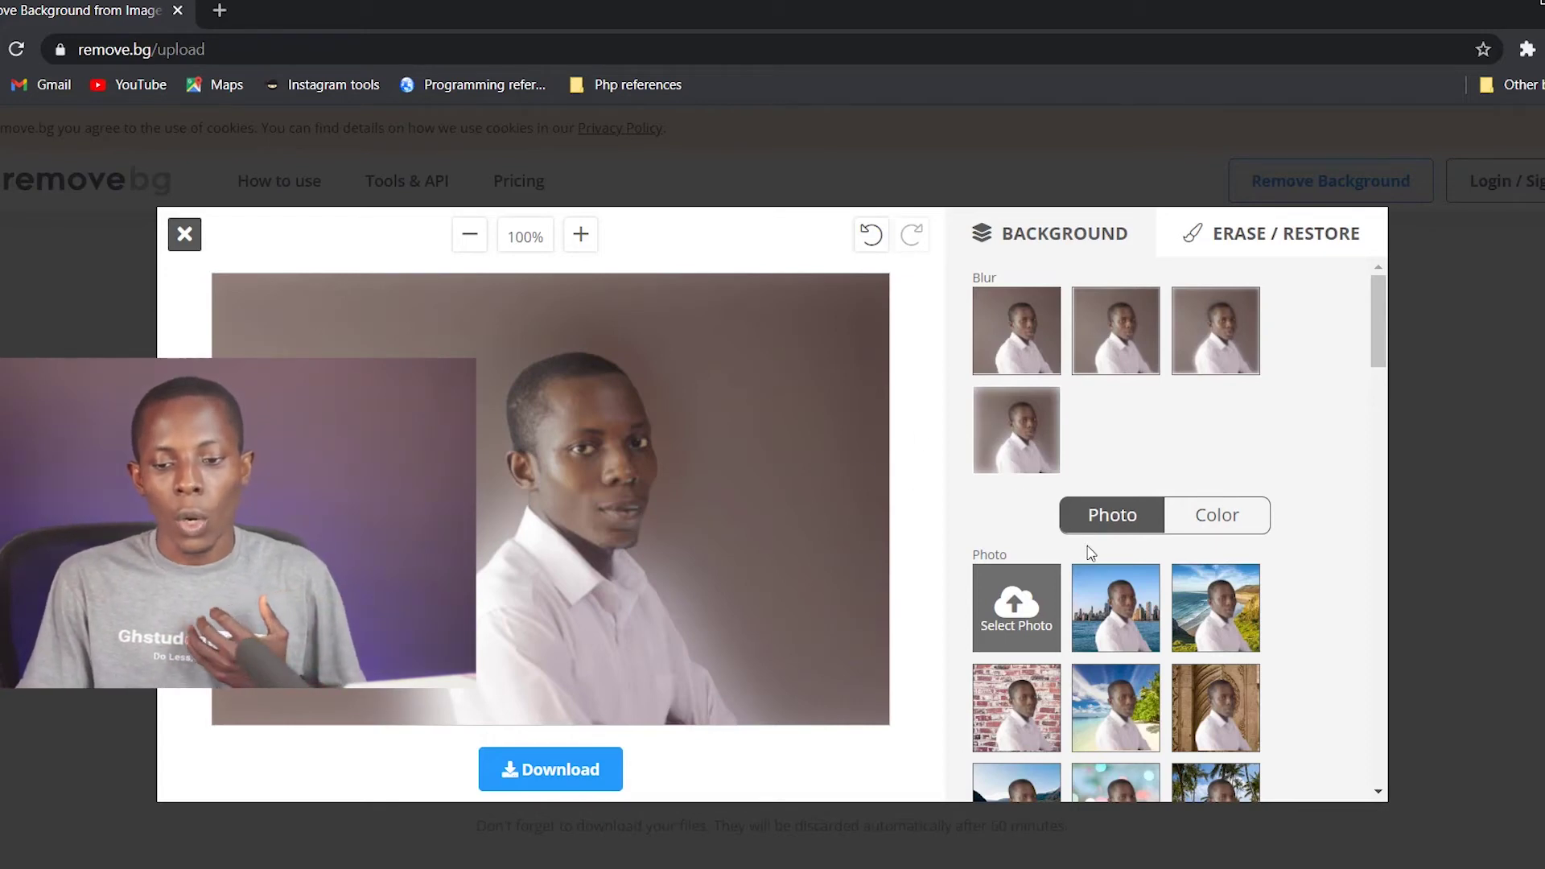
{"action": "scroll", "coordinate": [1094, 551], "scroll_direction": "down", "scroll_amount": 1}
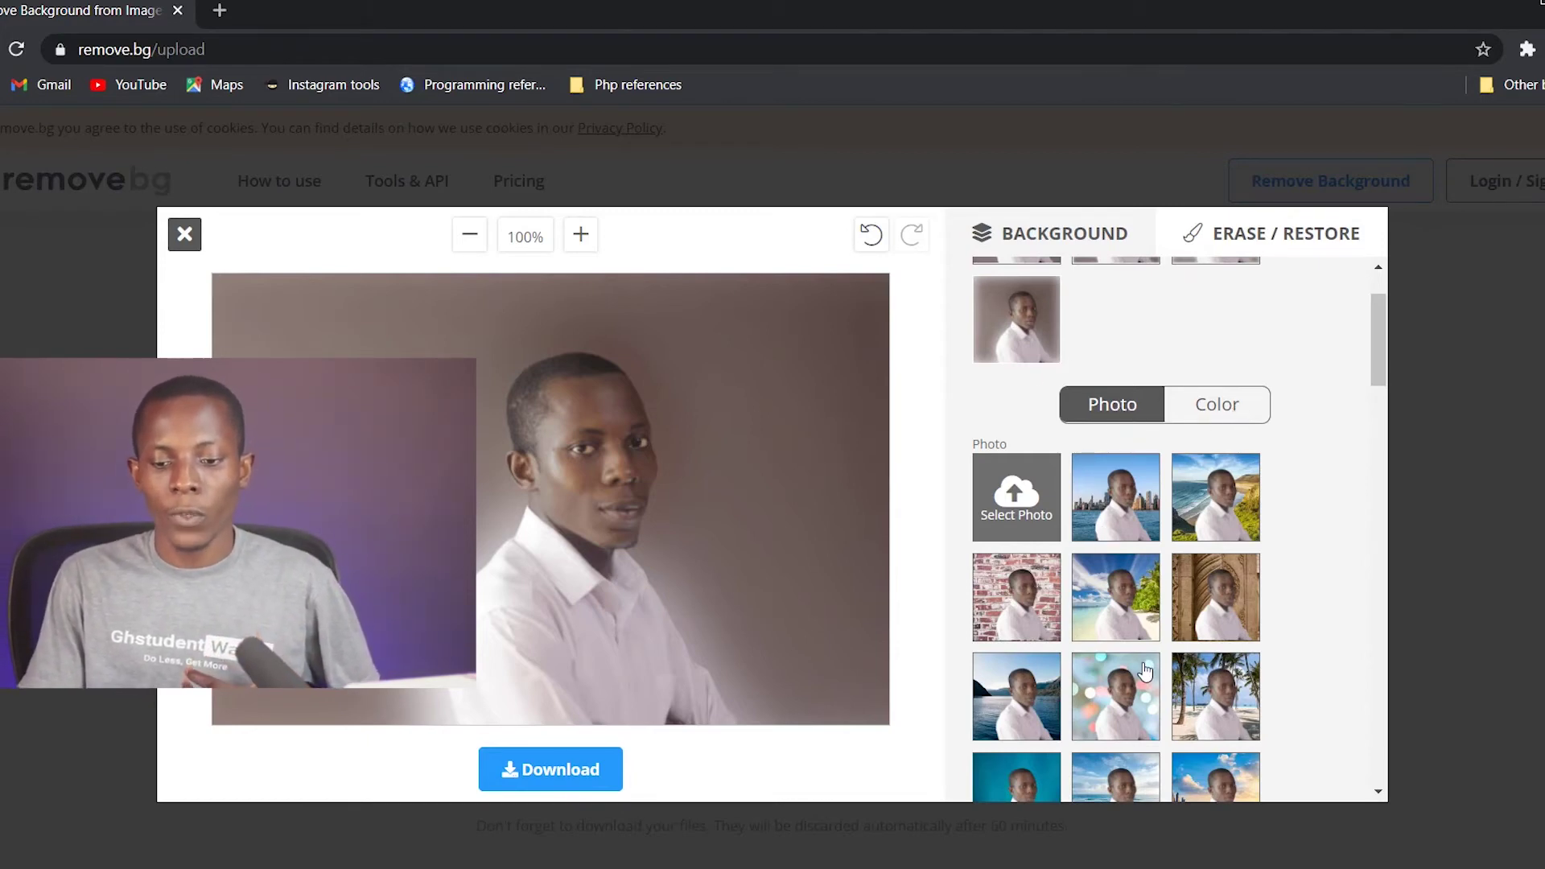
{"action": "scroll", "coordinate": [1146, 671], "scroll_direction": "down", "scroll_amount": 3}
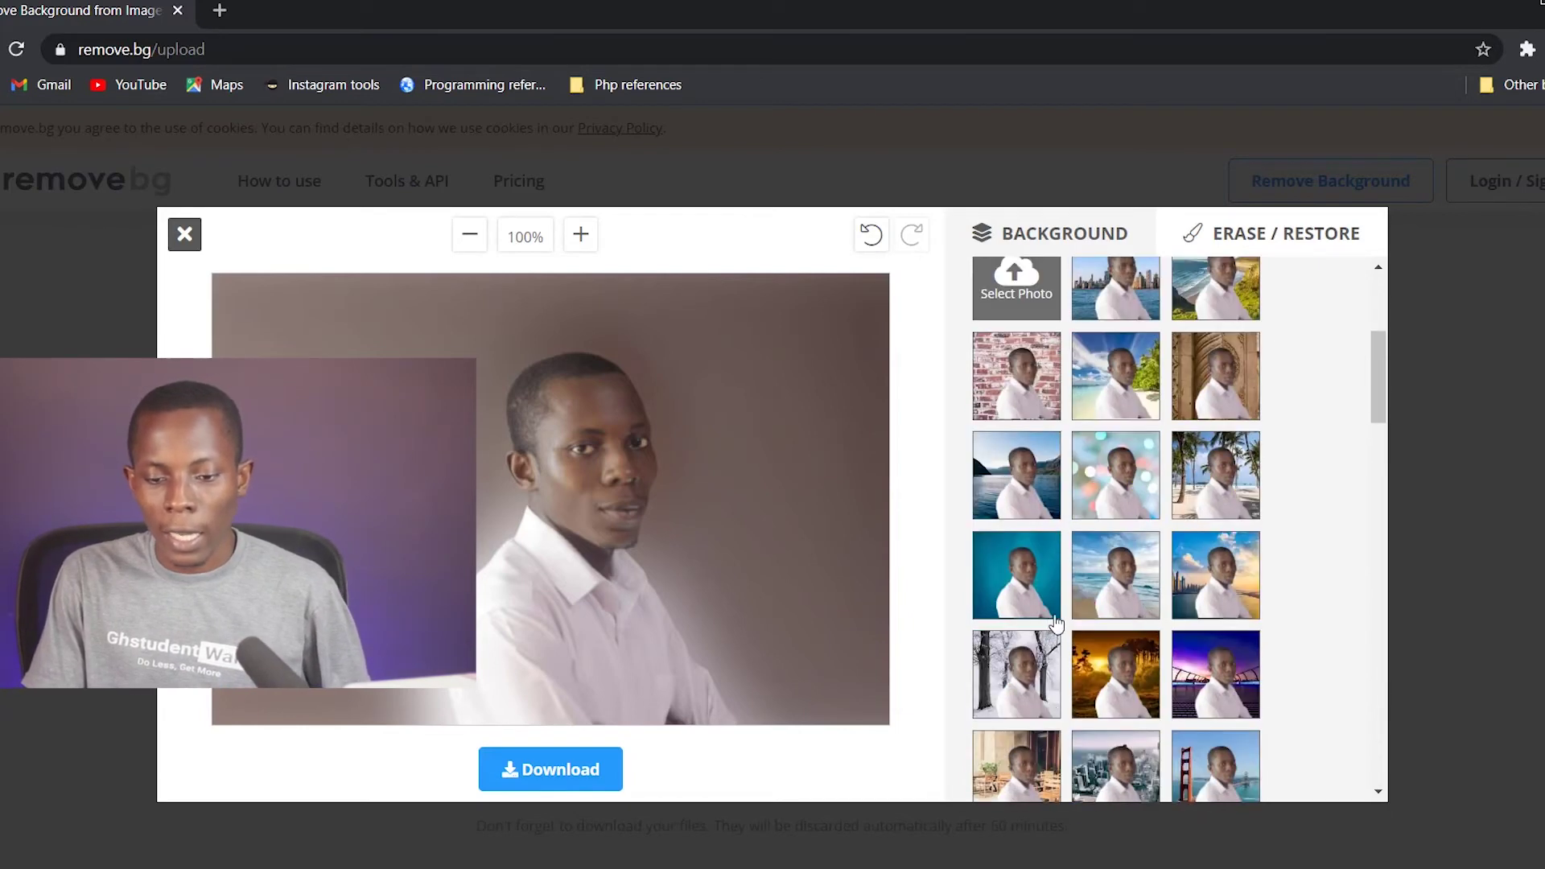
{"action": "left_click", "coordinate": [1036, 499]}
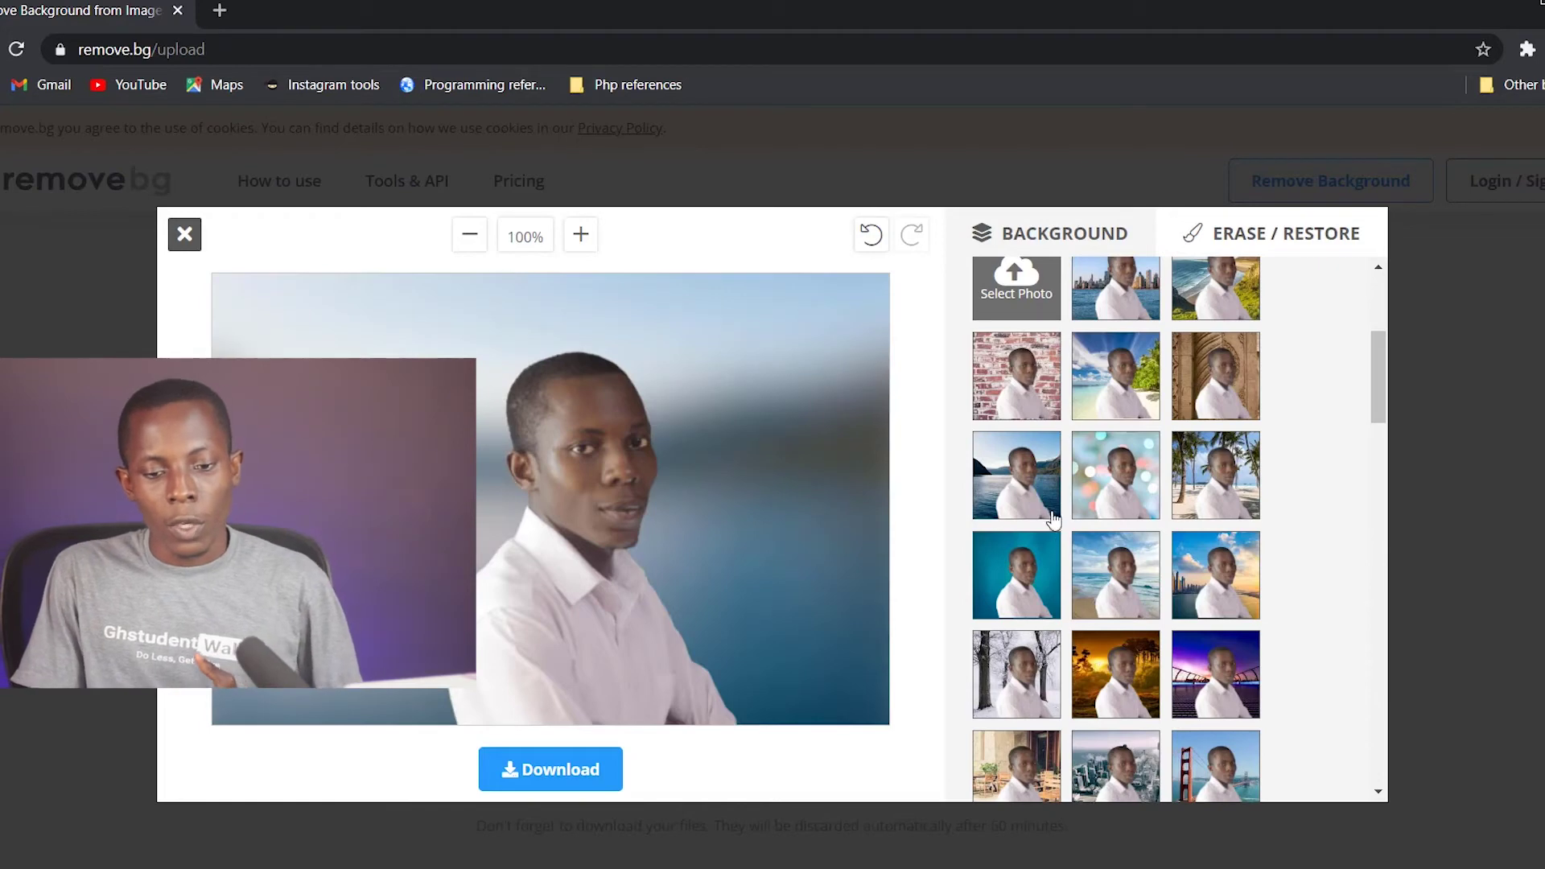
{"action": "scroll", "coordinate": [1036, 555], "scroll_direction": "up", "scroll_amount": 5}
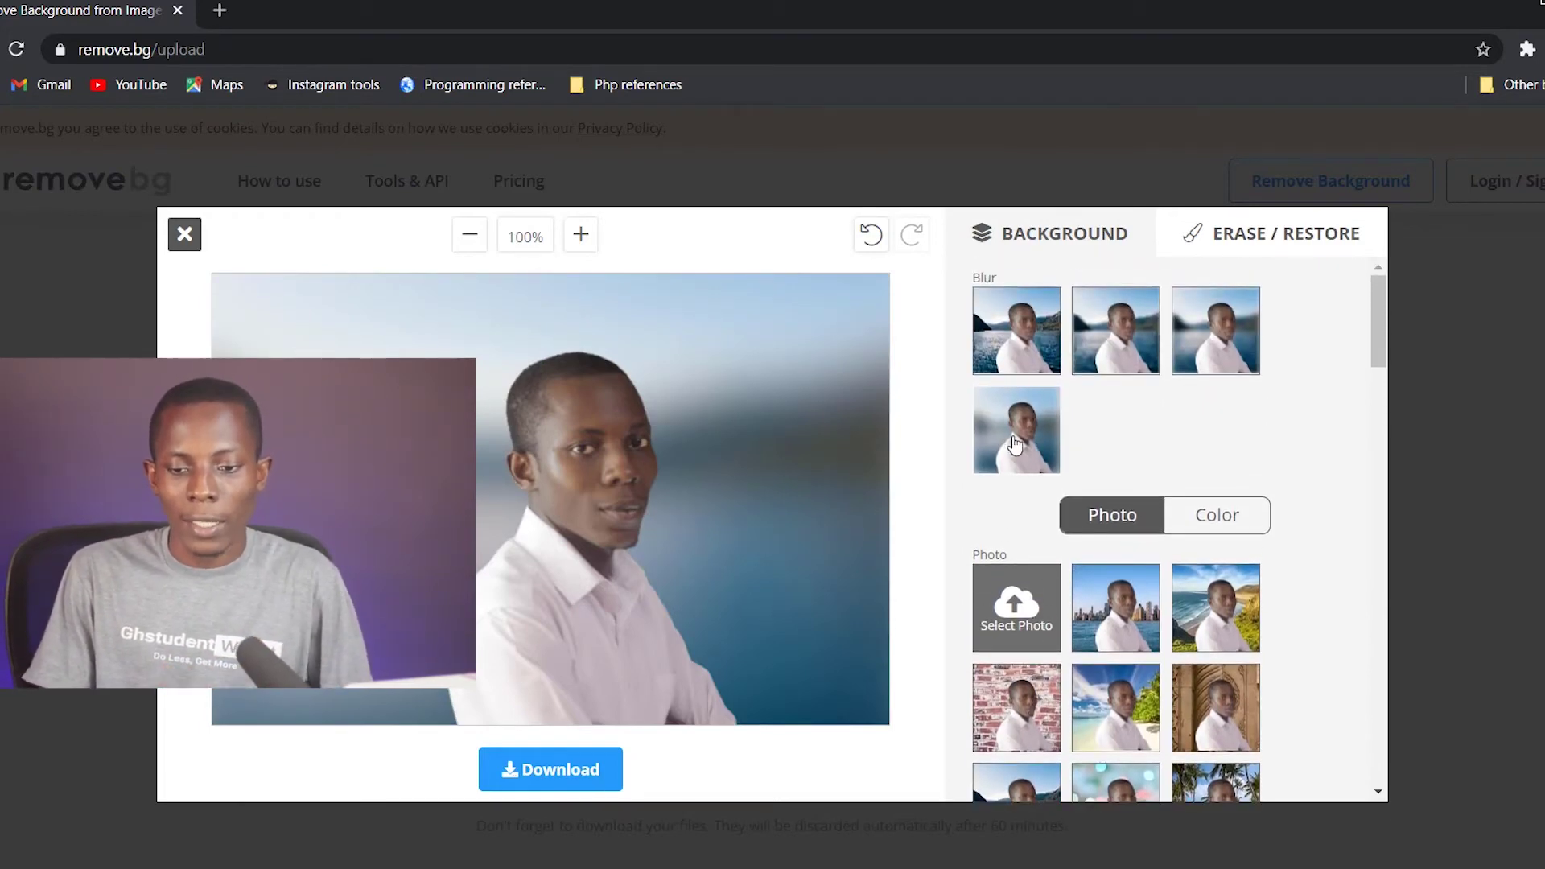
{"action": "left_click", "coordinate": [1036, 344]}
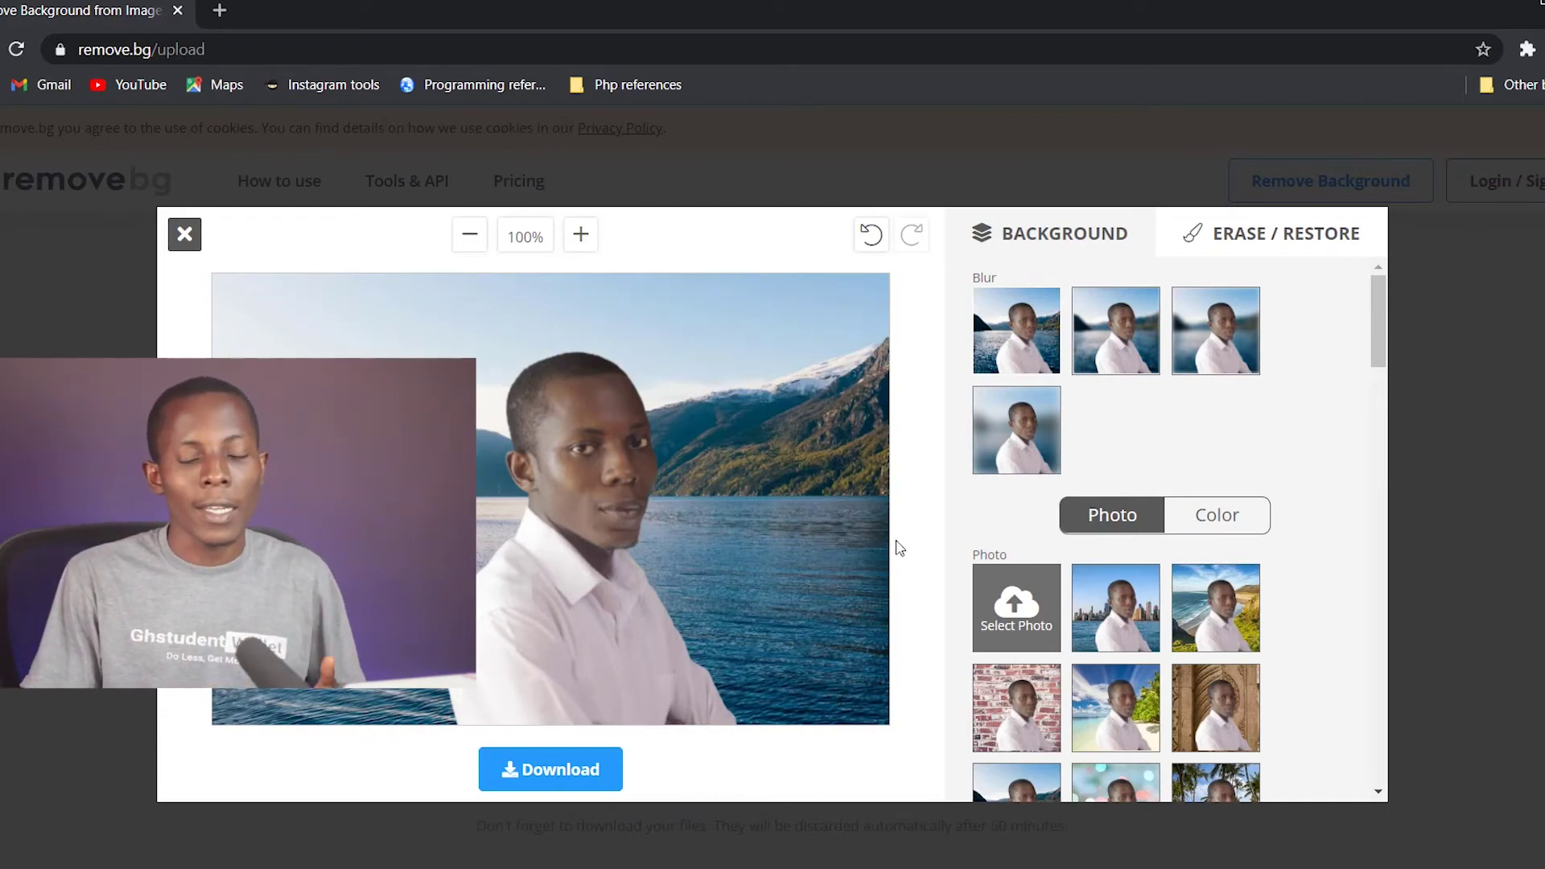
- Replace the backdrop with the purple night-time bridge stock photo
{"action": "scroll", "coordinate": [1193, 651], "scroll_direction": "down", "scroll_amount": 5}
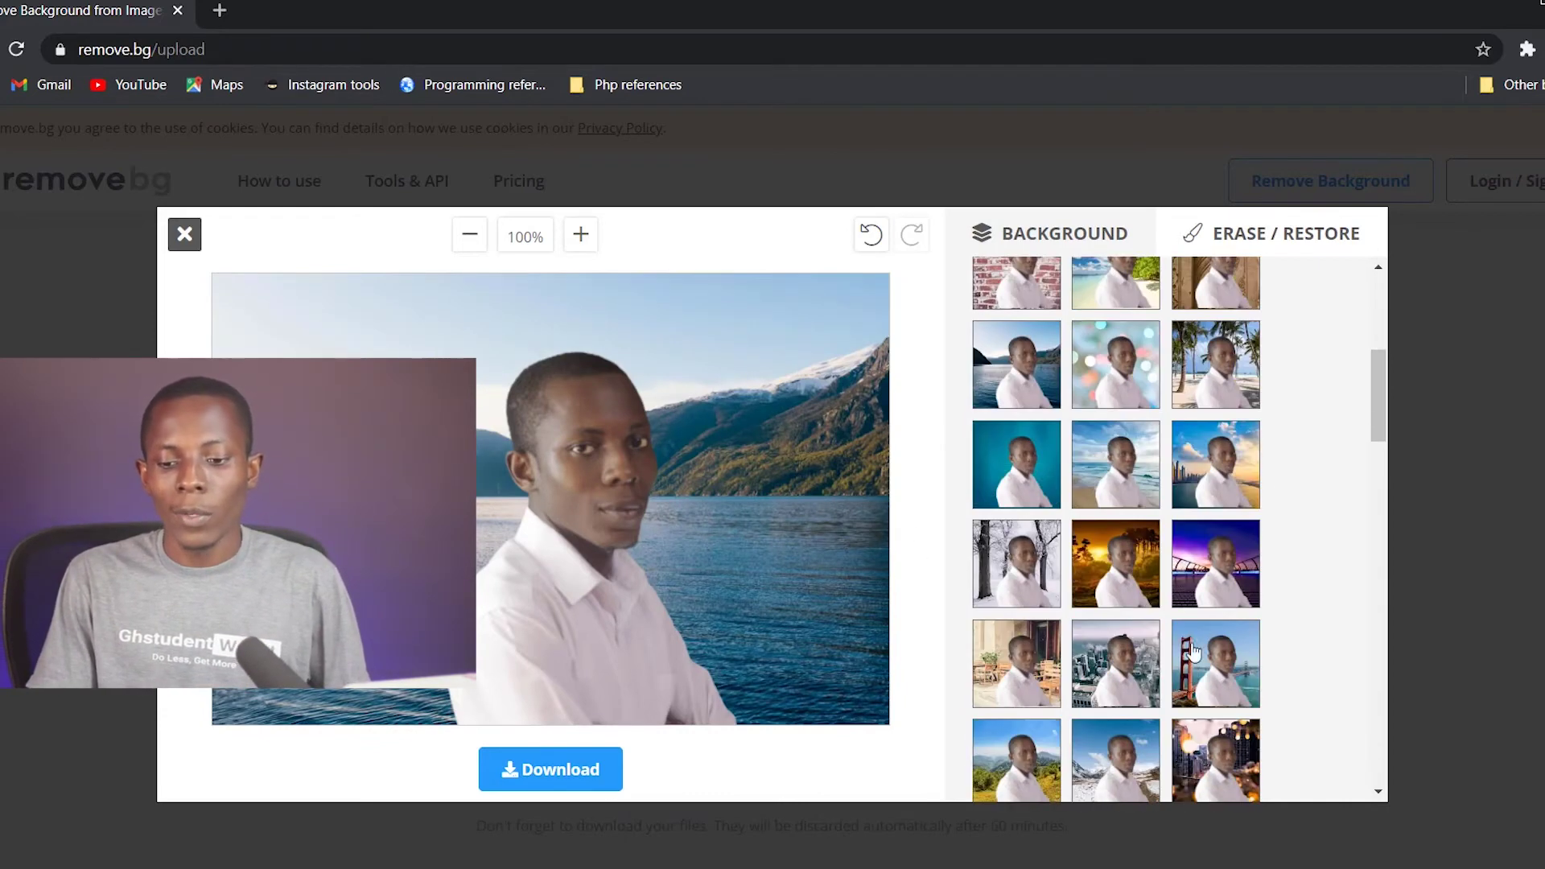
{"action": "left_click", "coordinate": [1219, 585]}
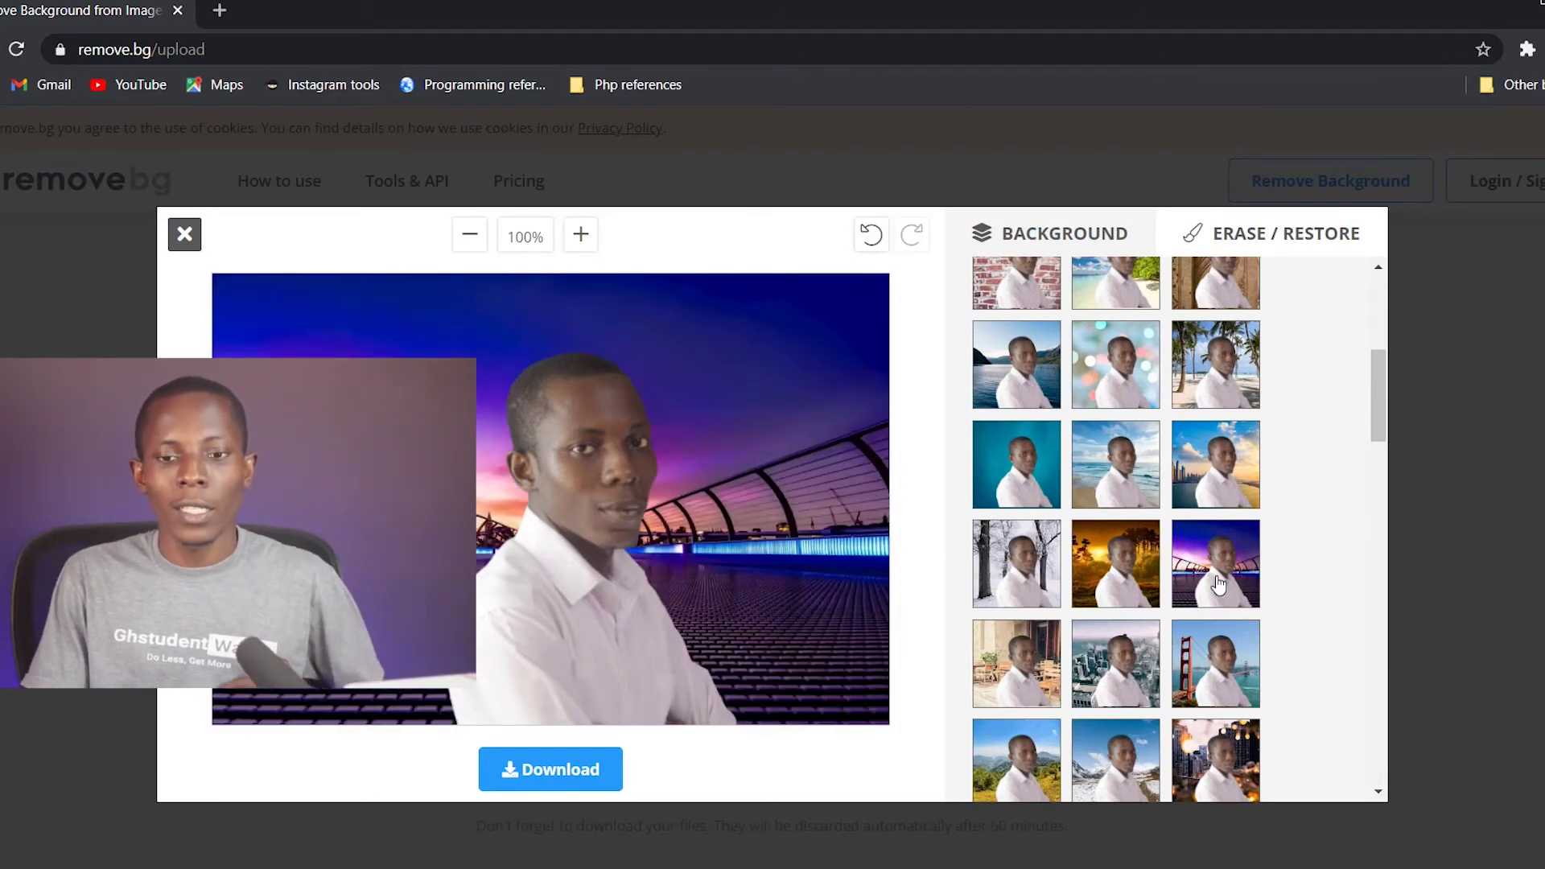
{"action": "scroll", "coordinate": [1219, 581], "scroll_direction": "up", "scroll_amount": 5}
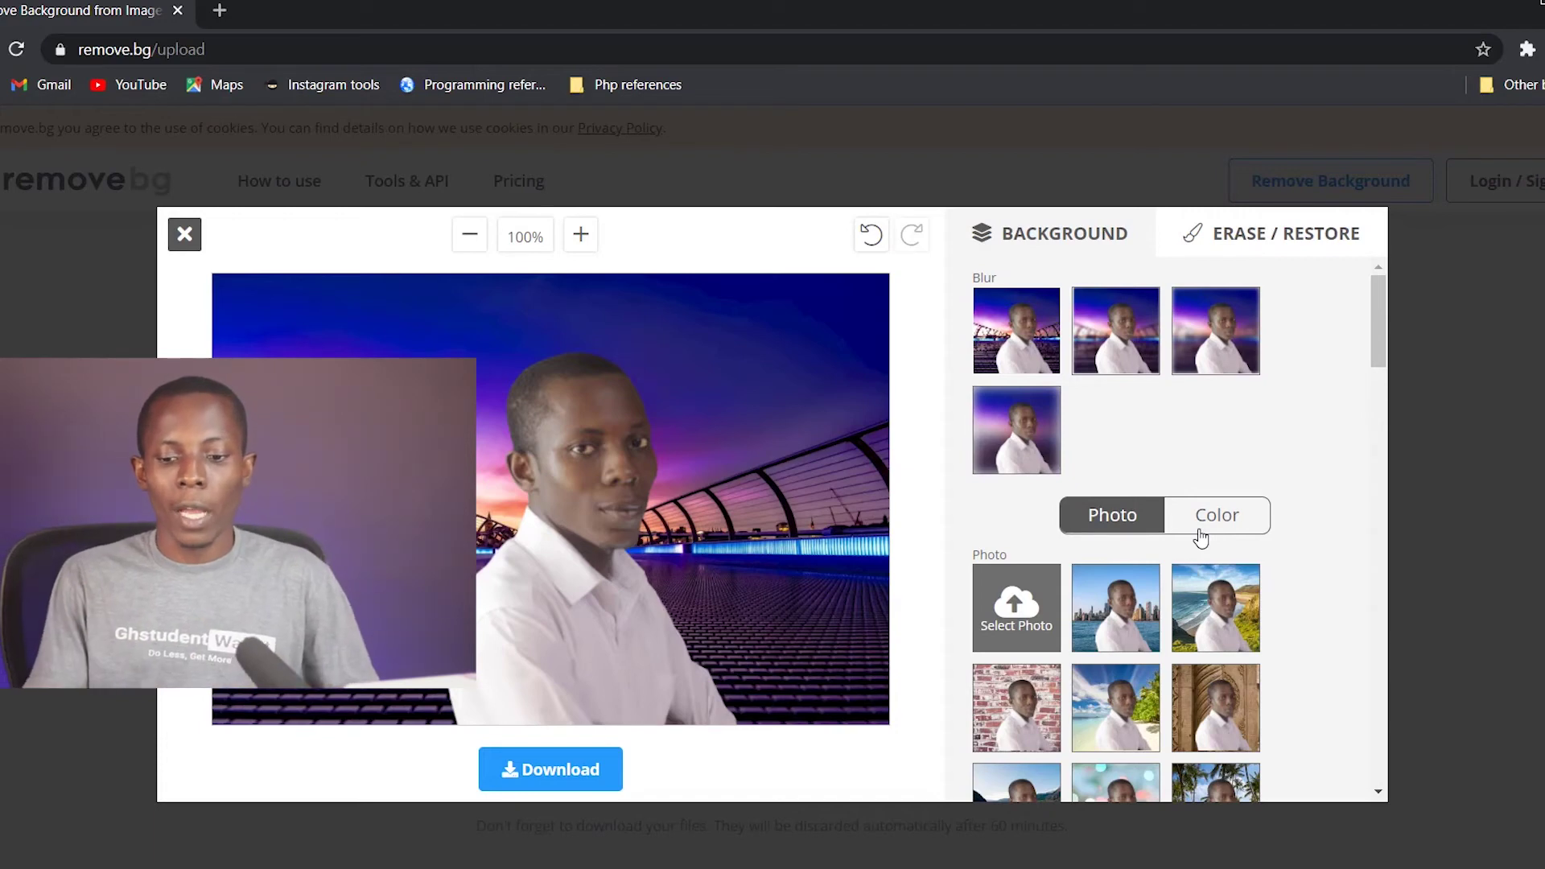
{"action": "left_click", "coordinate": [1245, 522]}
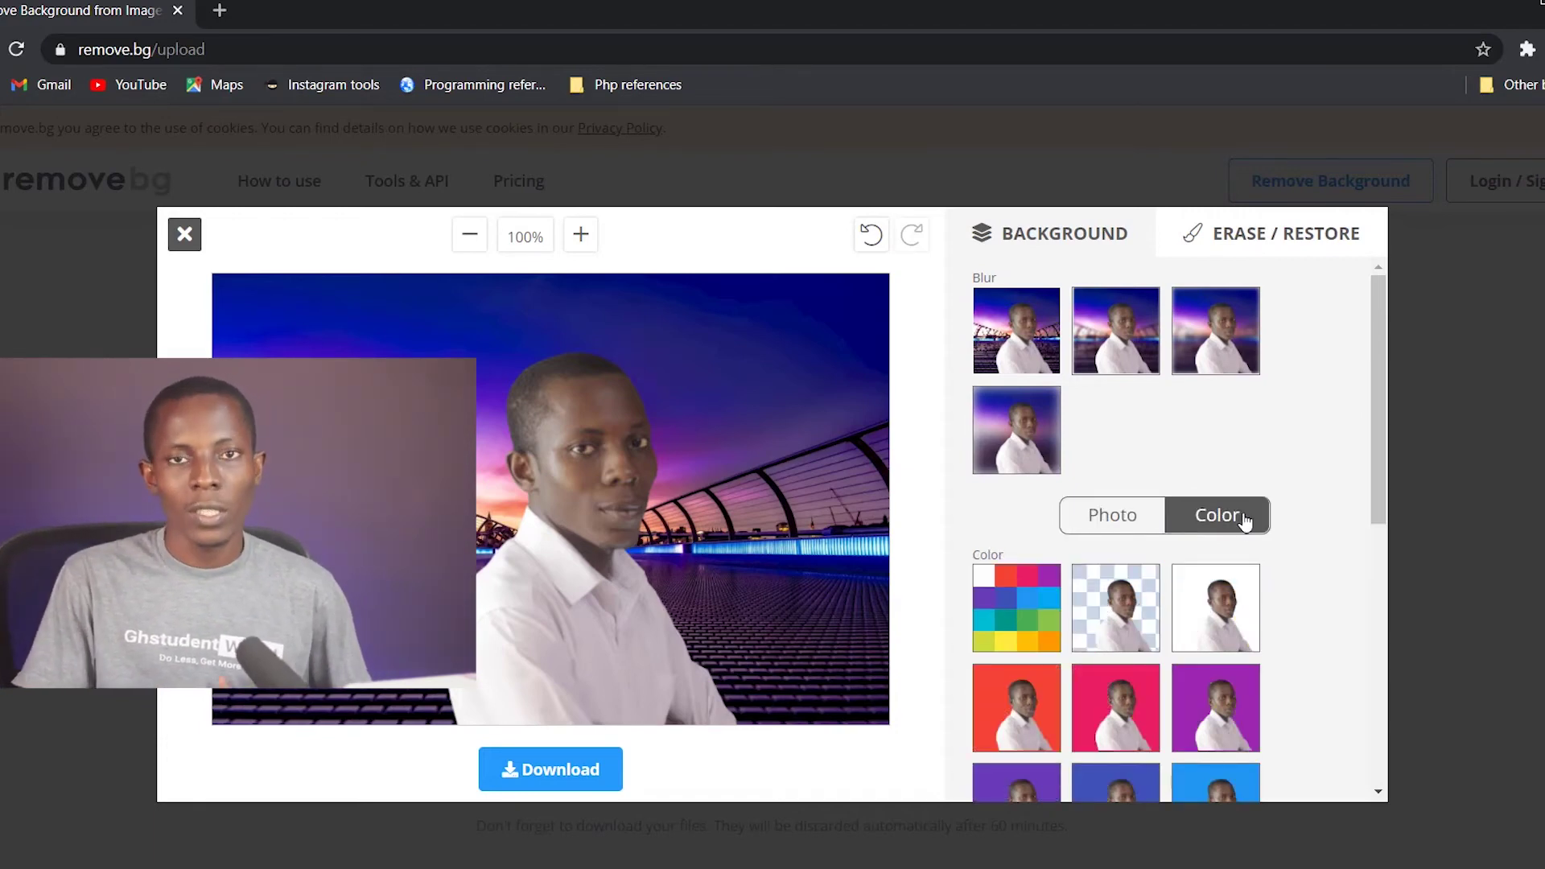
- Try black, pink, red, purple and brown backgrounds, settling on solid amber
{"action": "left_click", "coordinate": [1018, 607]}
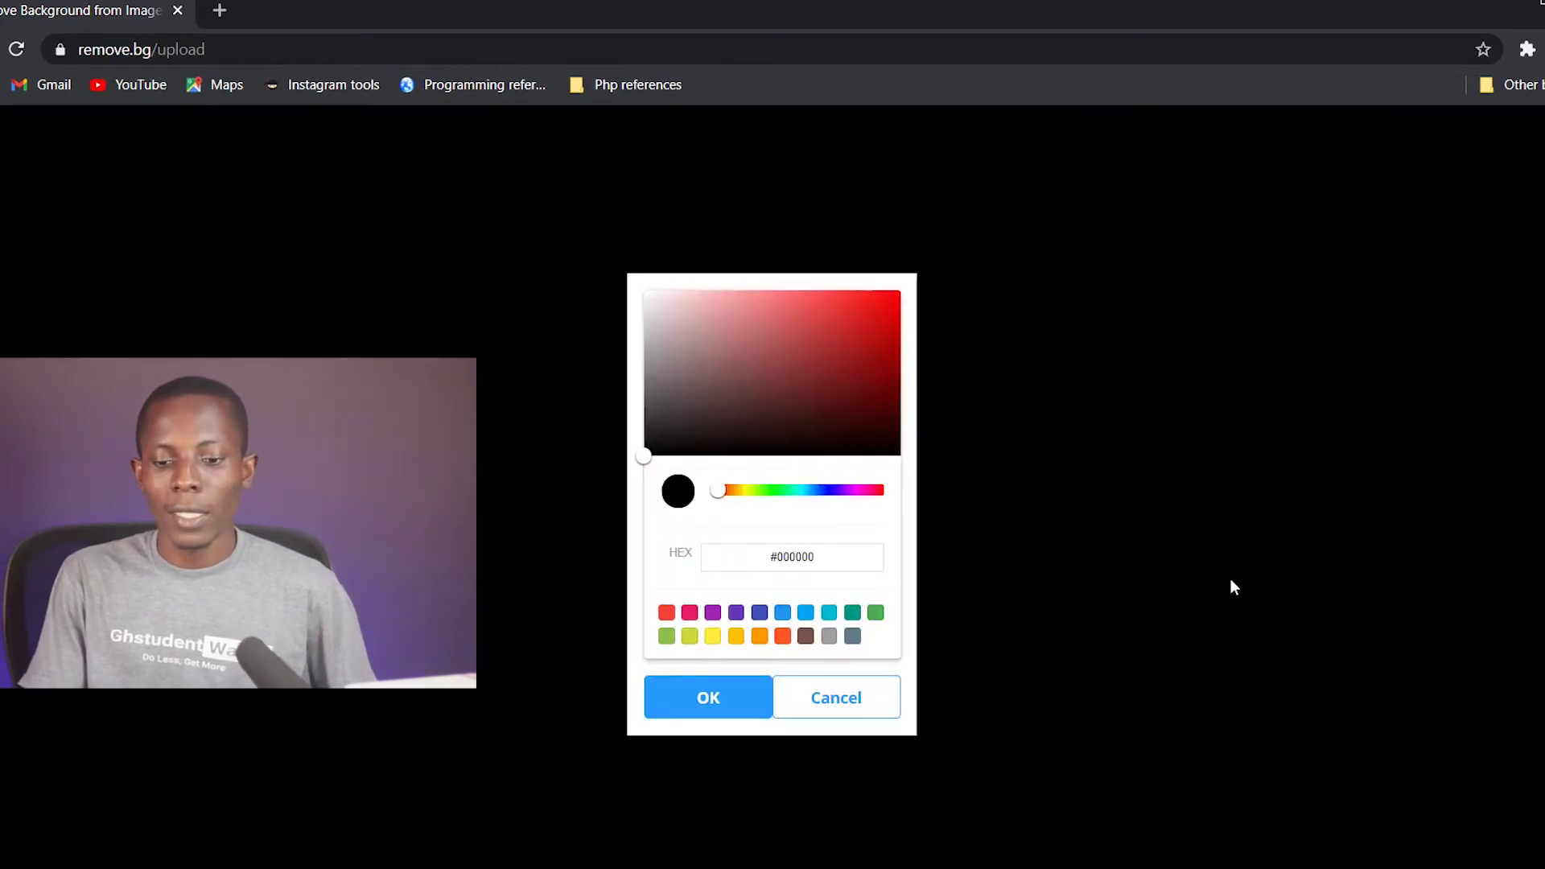
{"action": "left_click", "coordinate": [708, 698]}
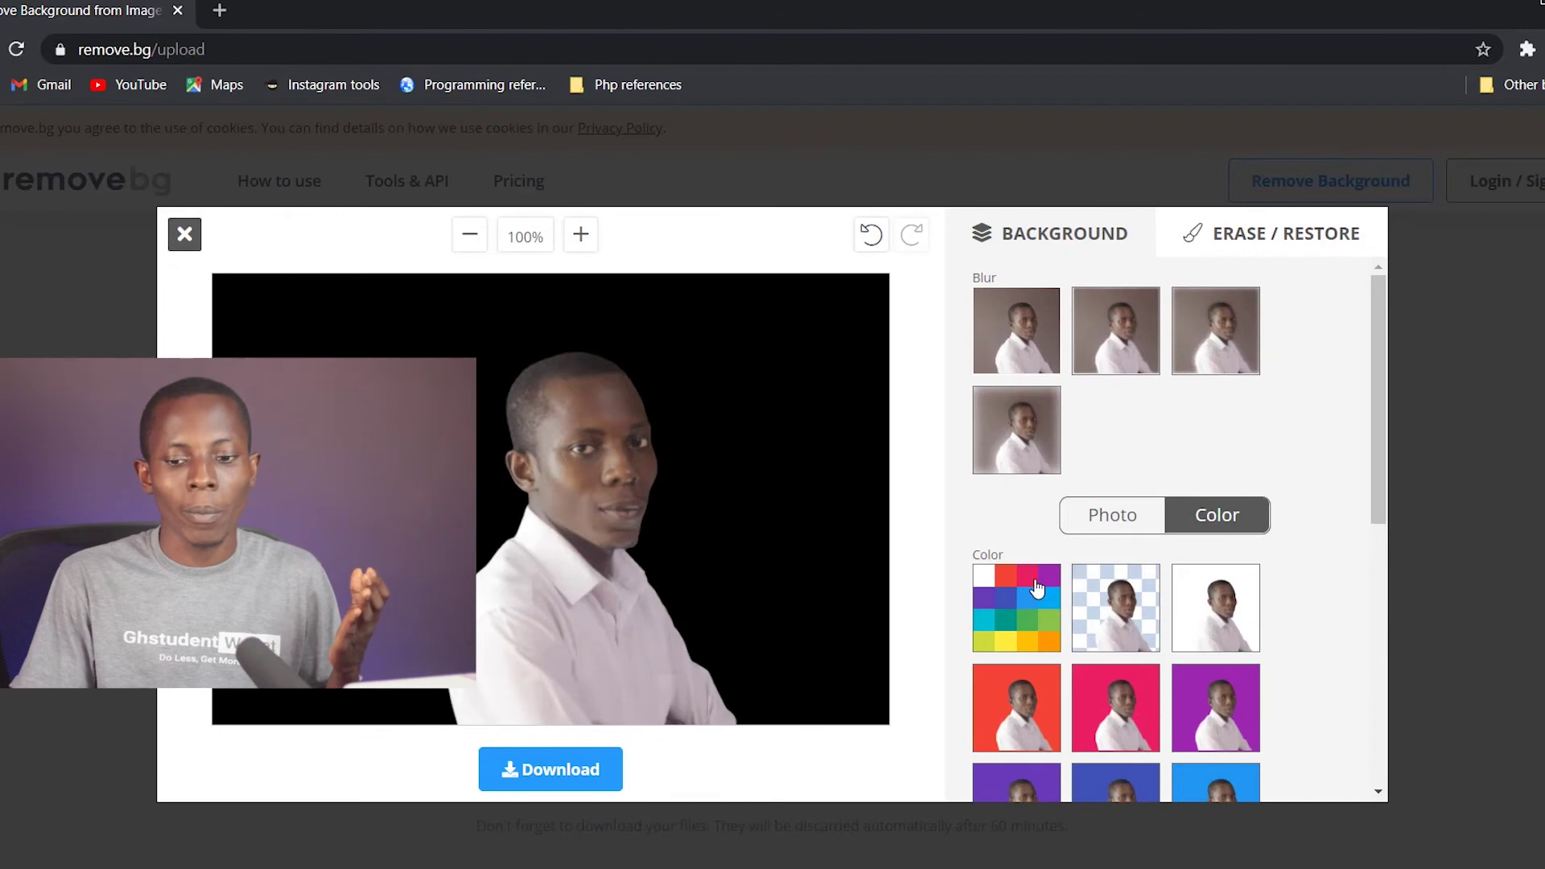
{"action": "scroll", "coordinate": [1103, 613], "scroll_direction": "down", "scroll_amount": 3}
{"action": "left_click", "coordinate": [1108, 519]}
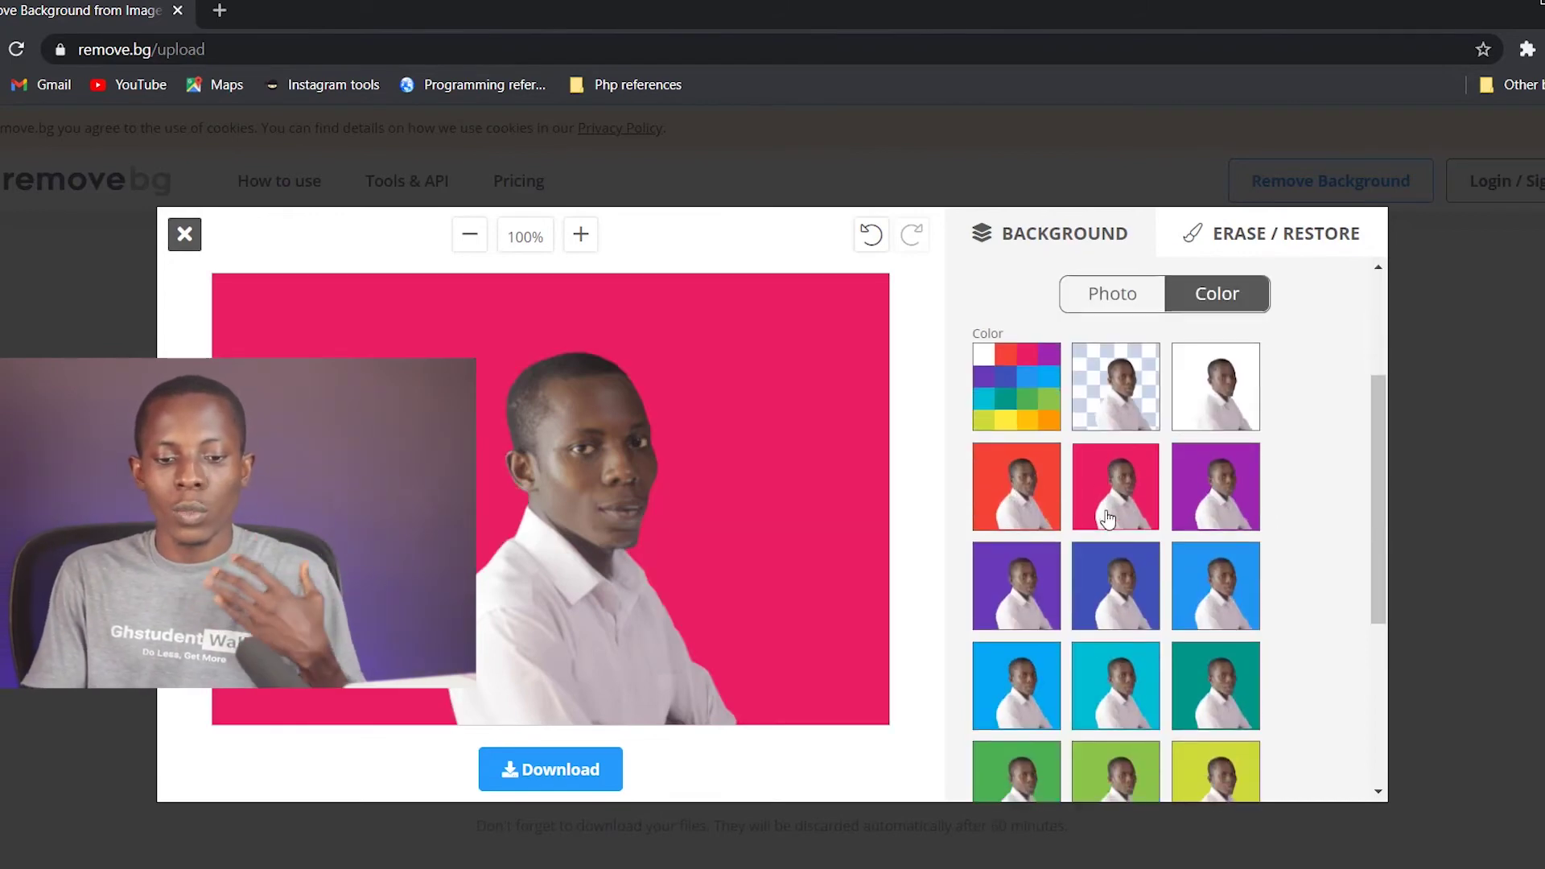
{"action": "left_click", "coordinate": [1028, 516]}
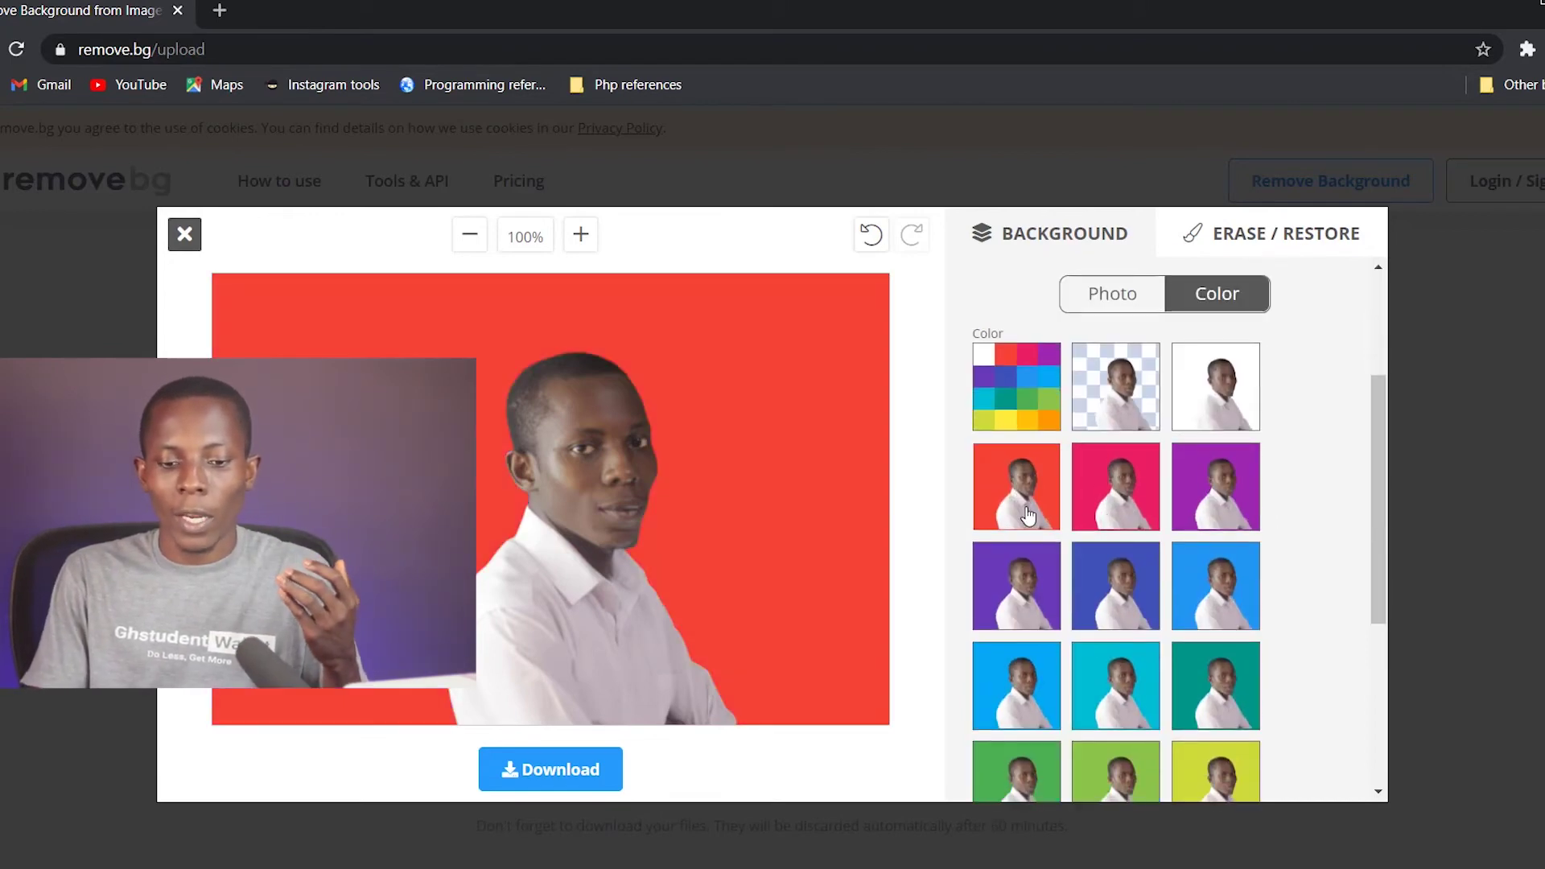
{"action": "left_click", "coordinate": [1049, 611]}
{"action": "scroll", "coordinate": [1119, 607], "scroll_direction": "down", "scroll_amount": 5}
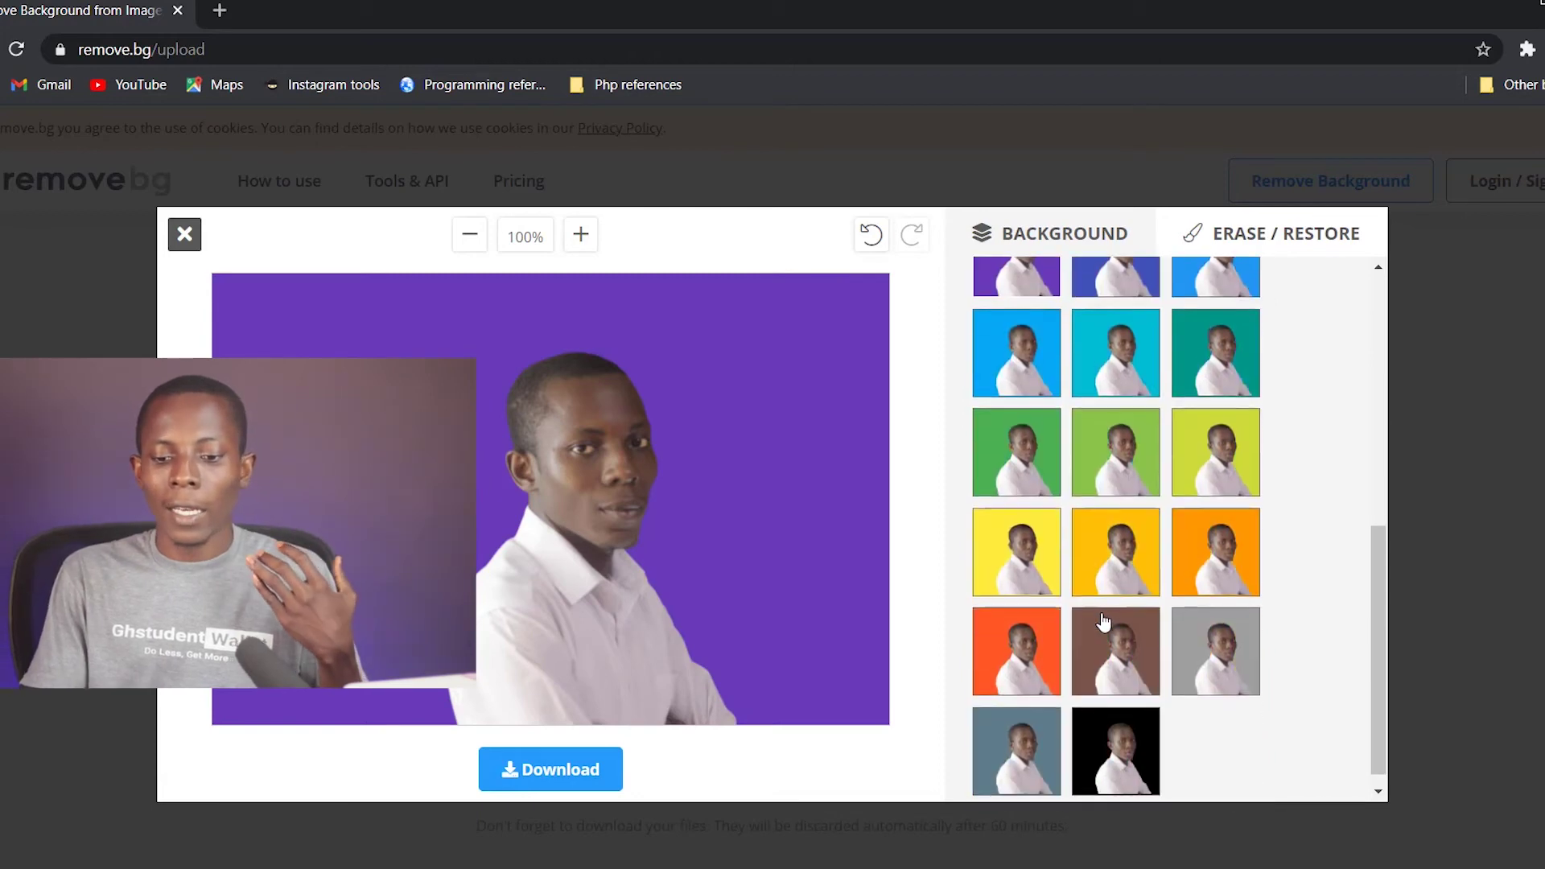
{"action": "left_click", "coordinate": [1132, 640]}
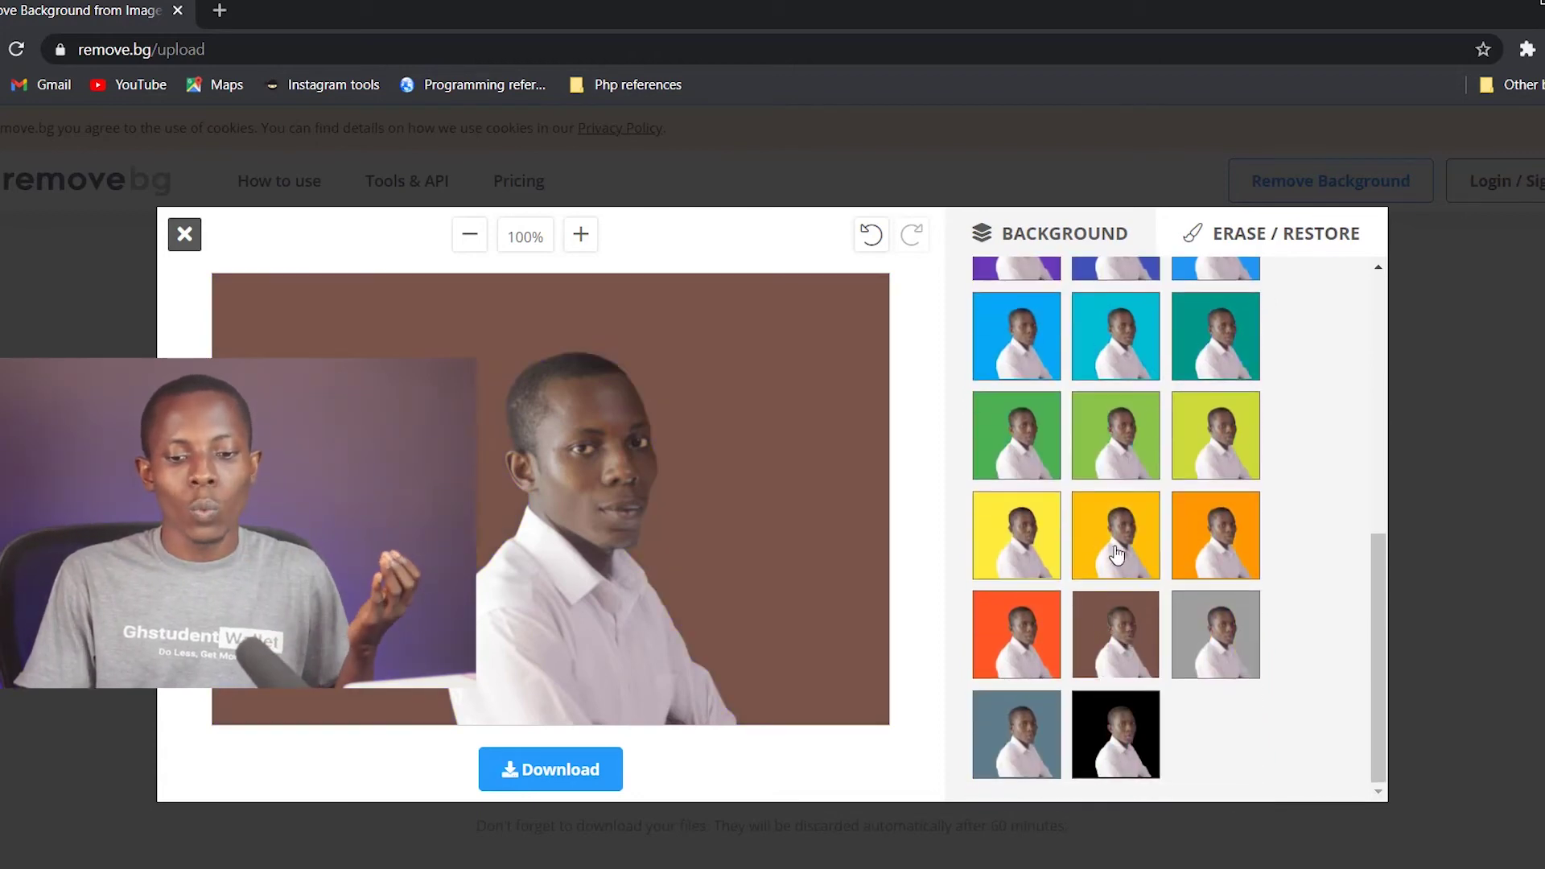
{"action": "left_click", "coordinate": [1117, 553]}
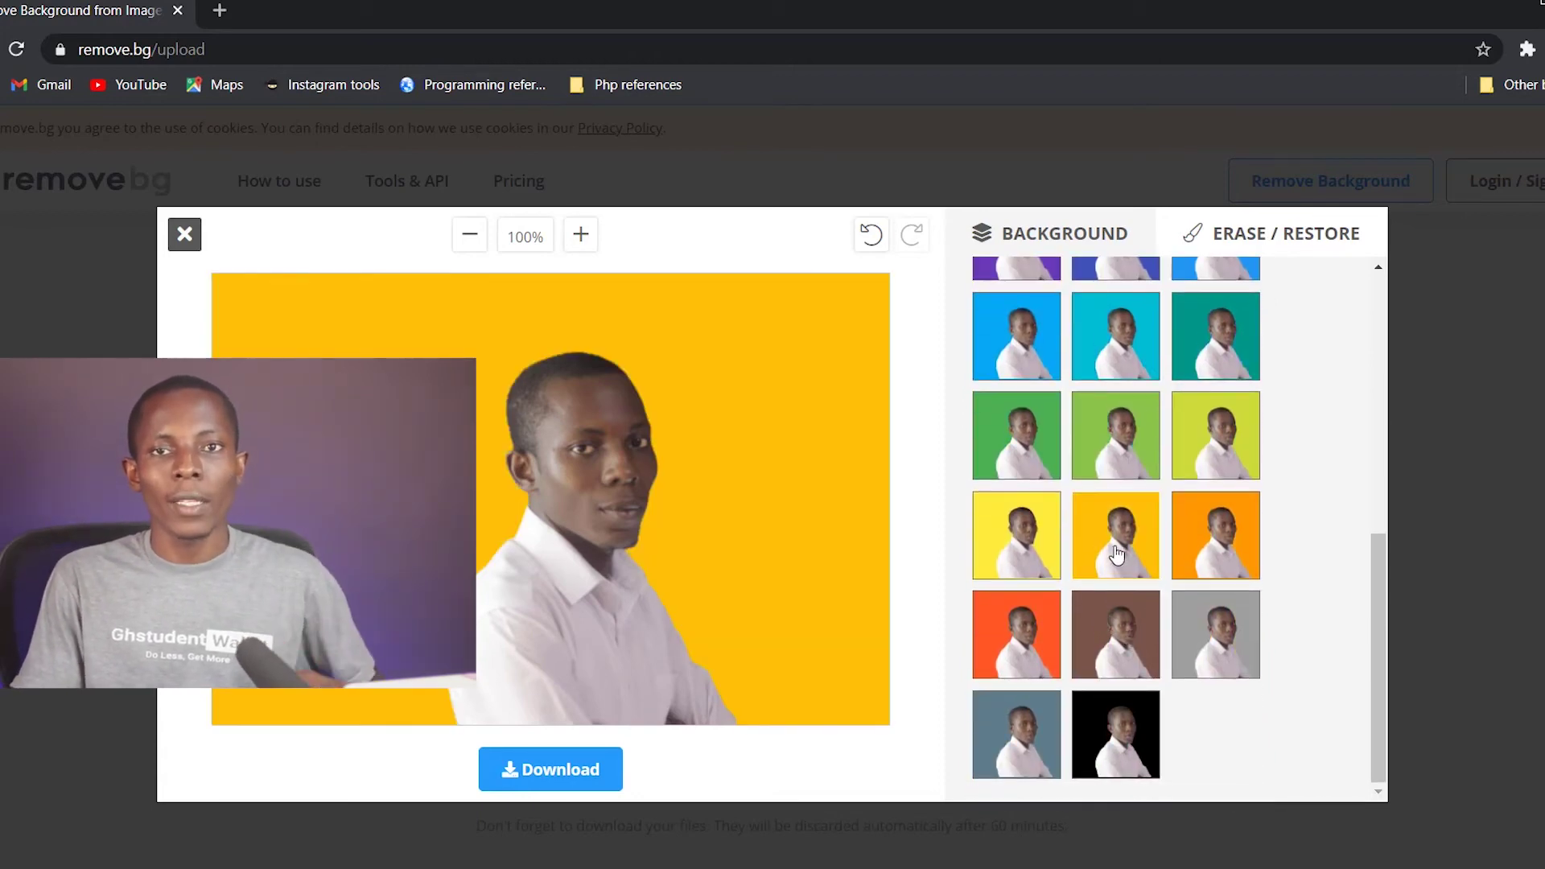
{"action": "scroll", "coordinate": [1188, 447], "scroll_direction": "up", "scroll_amount": 5}
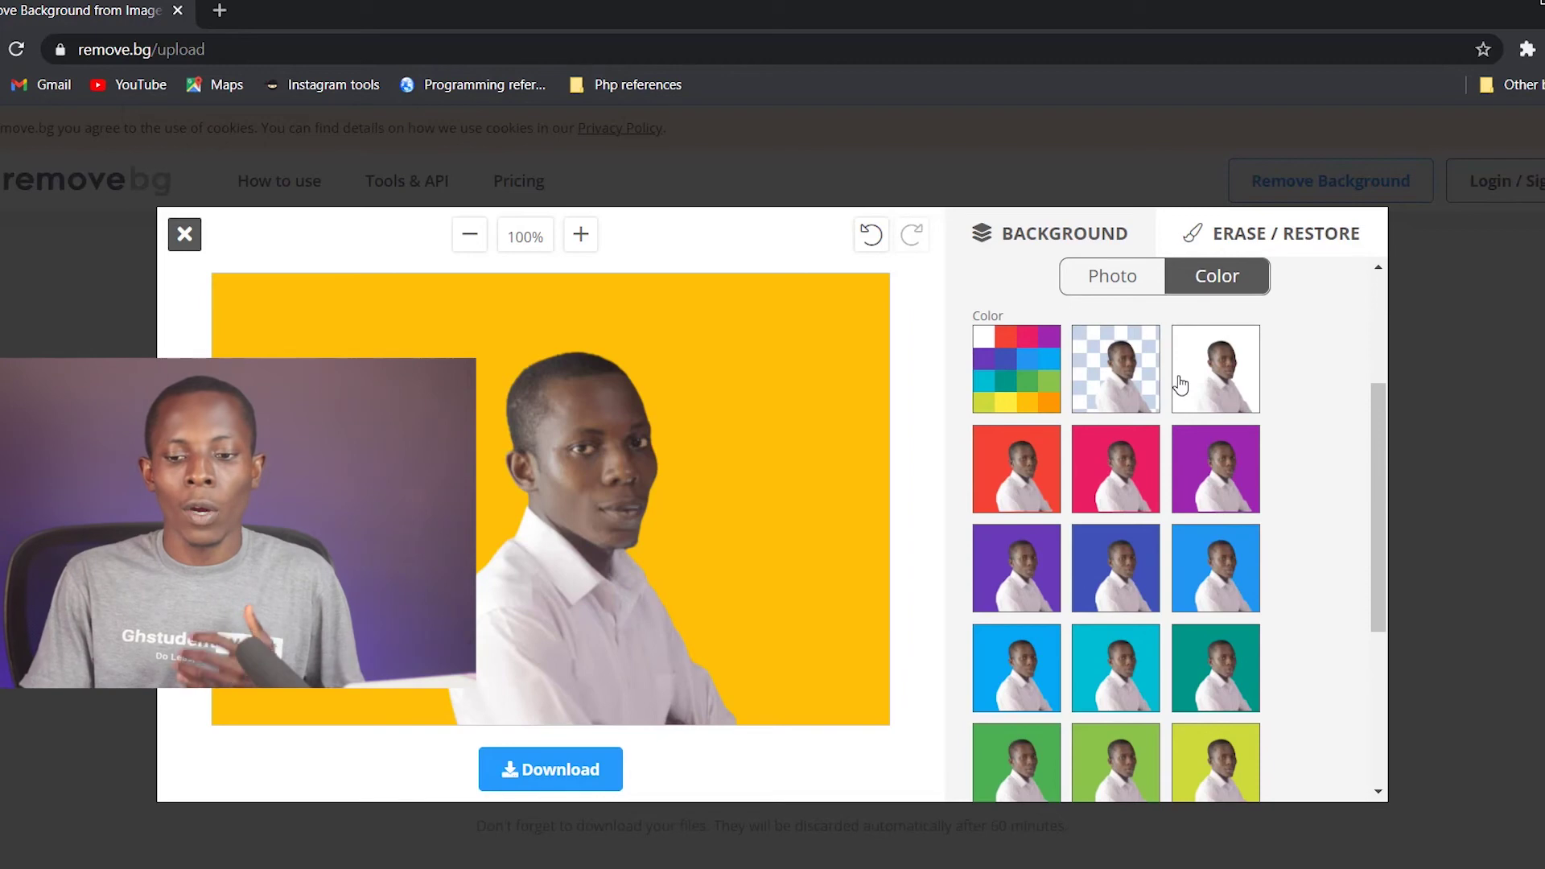
{"action": "left_click", "coordinate": [1115, 283]}
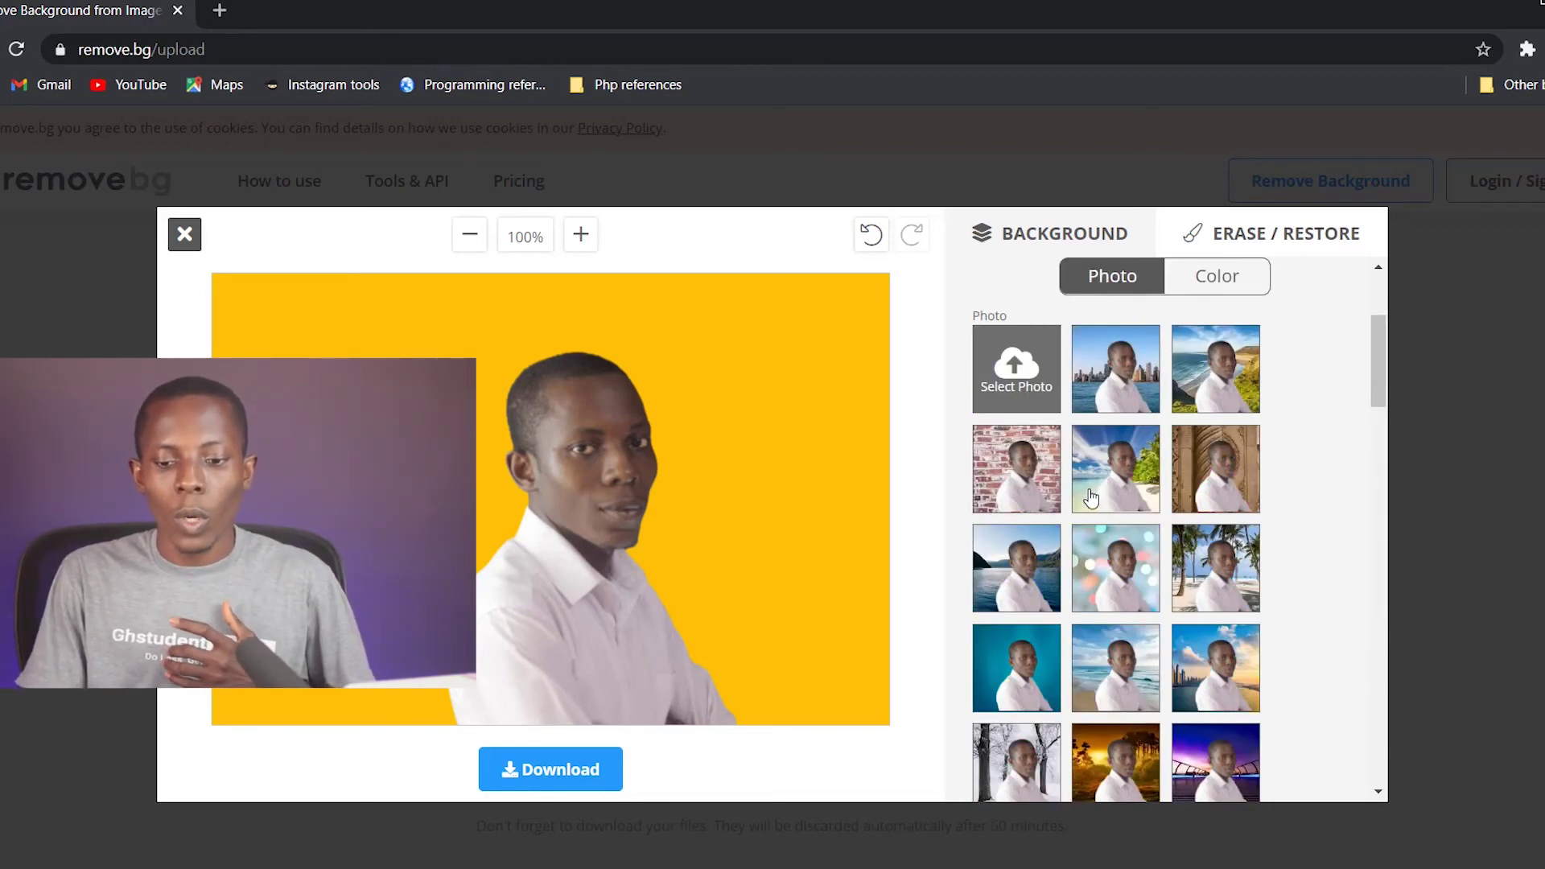
- Set the red brick wall stock photo as the portrait's background
{"action": "left_click", "coordinate": [1033, 466]}
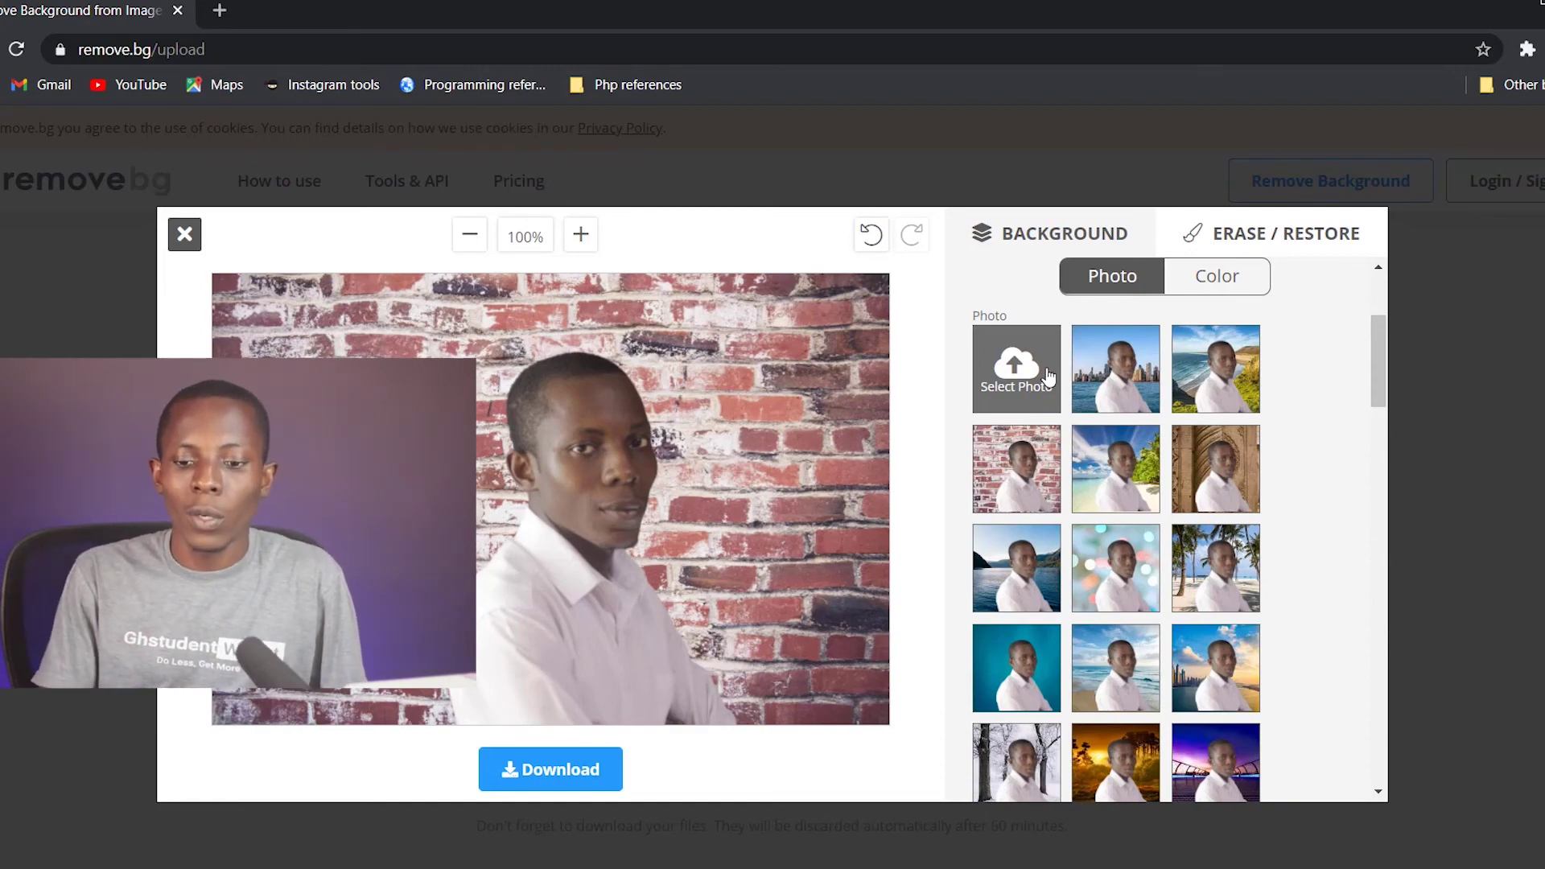
{"action": "left_click", "coordinate": [1030, 394]}
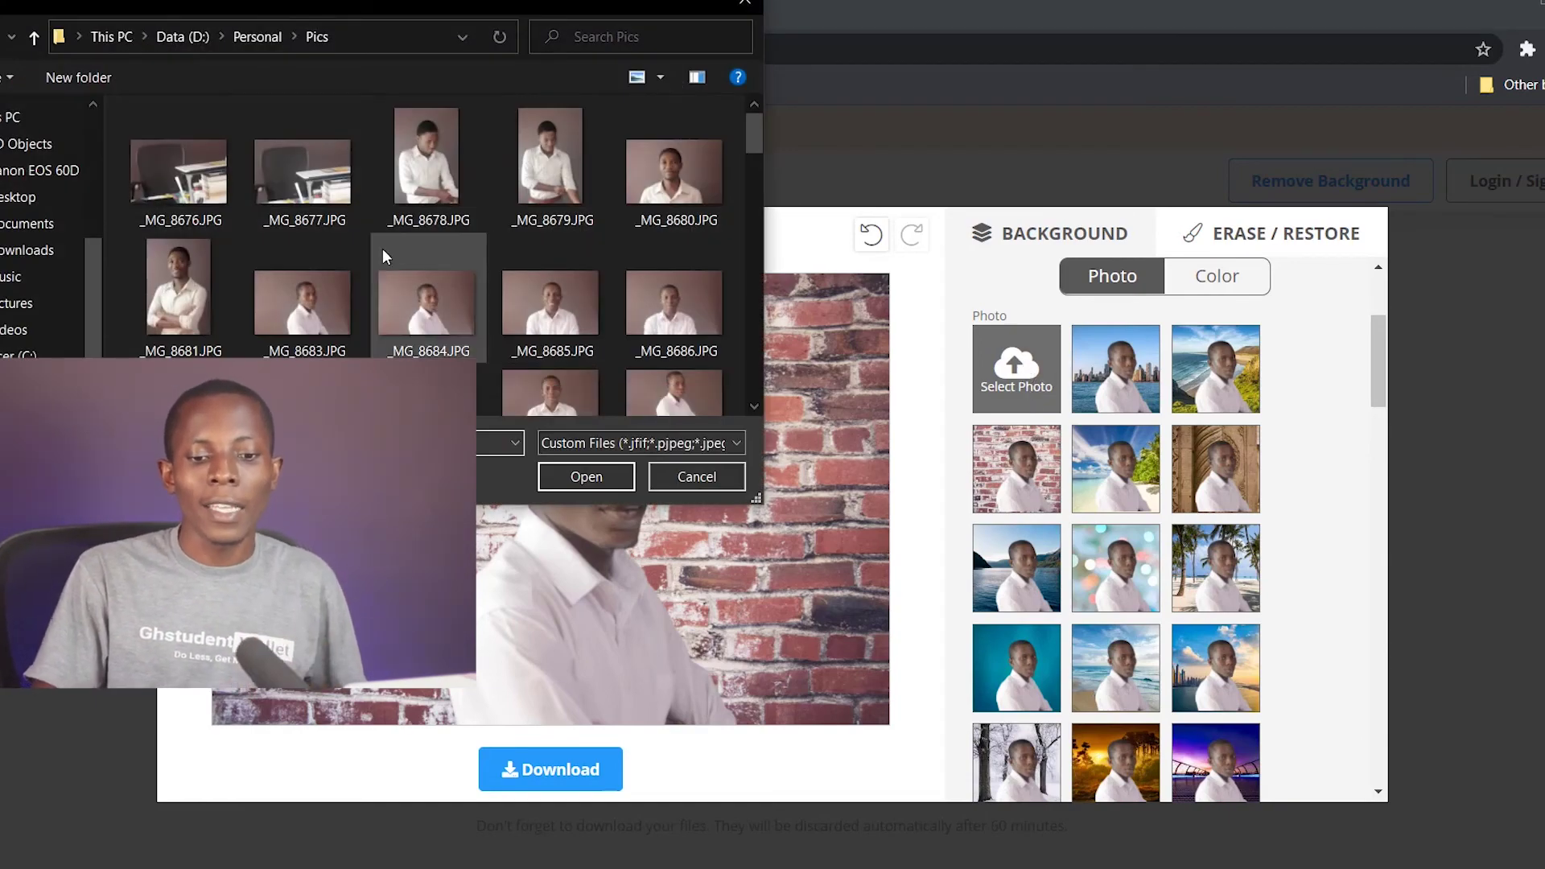
- Load _MG_8676.JPG as the background photo and apply a light blur to it
{"action": "left_click", "coordinate": [196, 176]}
{"action": "left_click", "coordinate": [585, 477]}
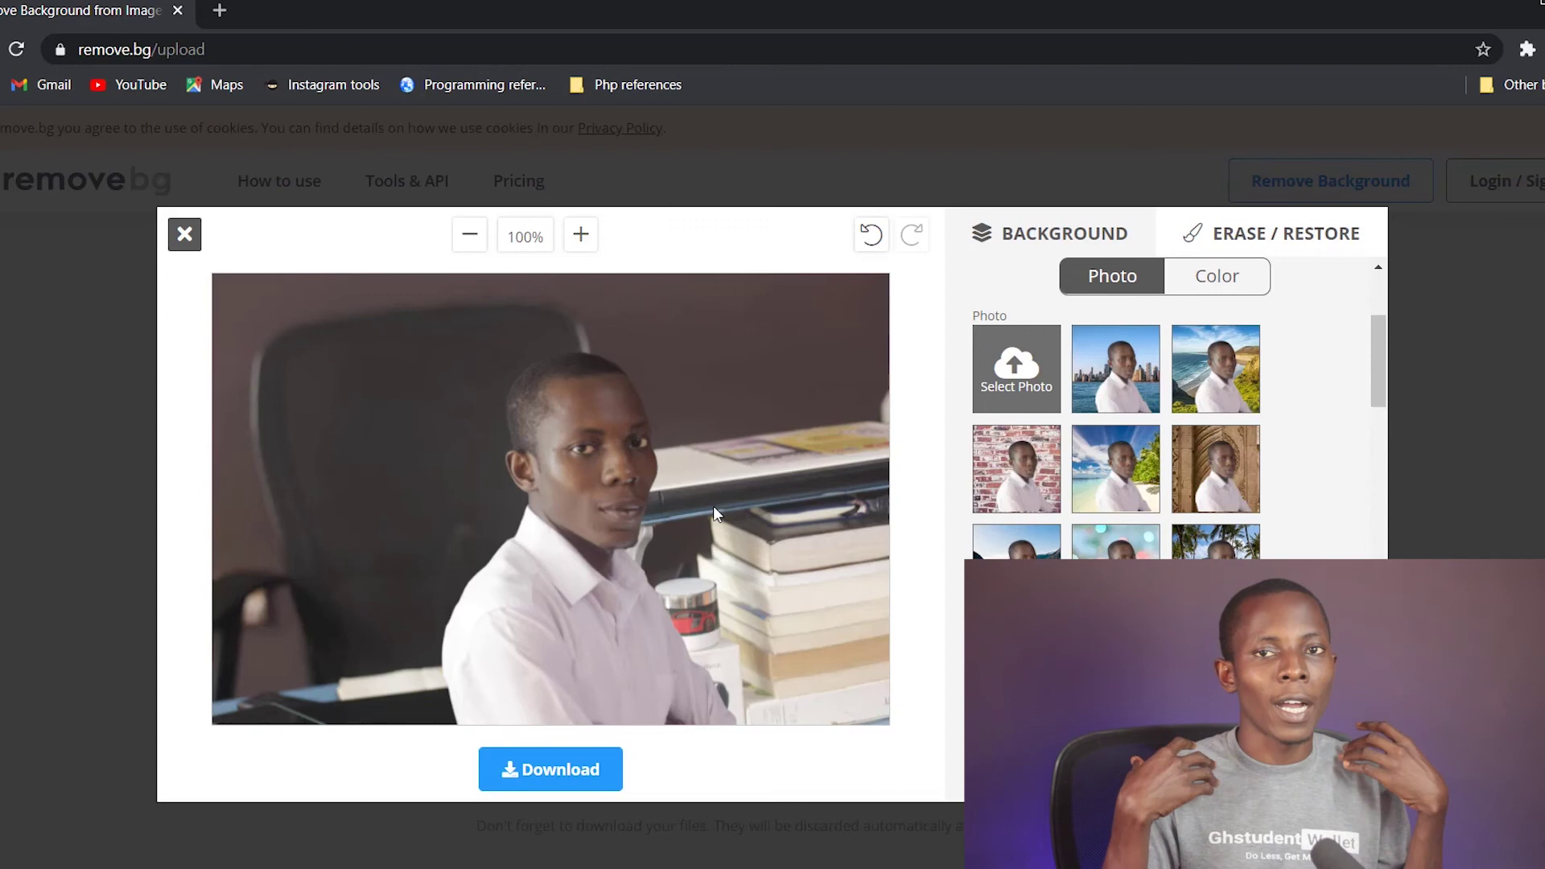
{"action": "scroll", "coordinate": [1216, 439], "scroll_direction": "up", "scroll_amount": 3}
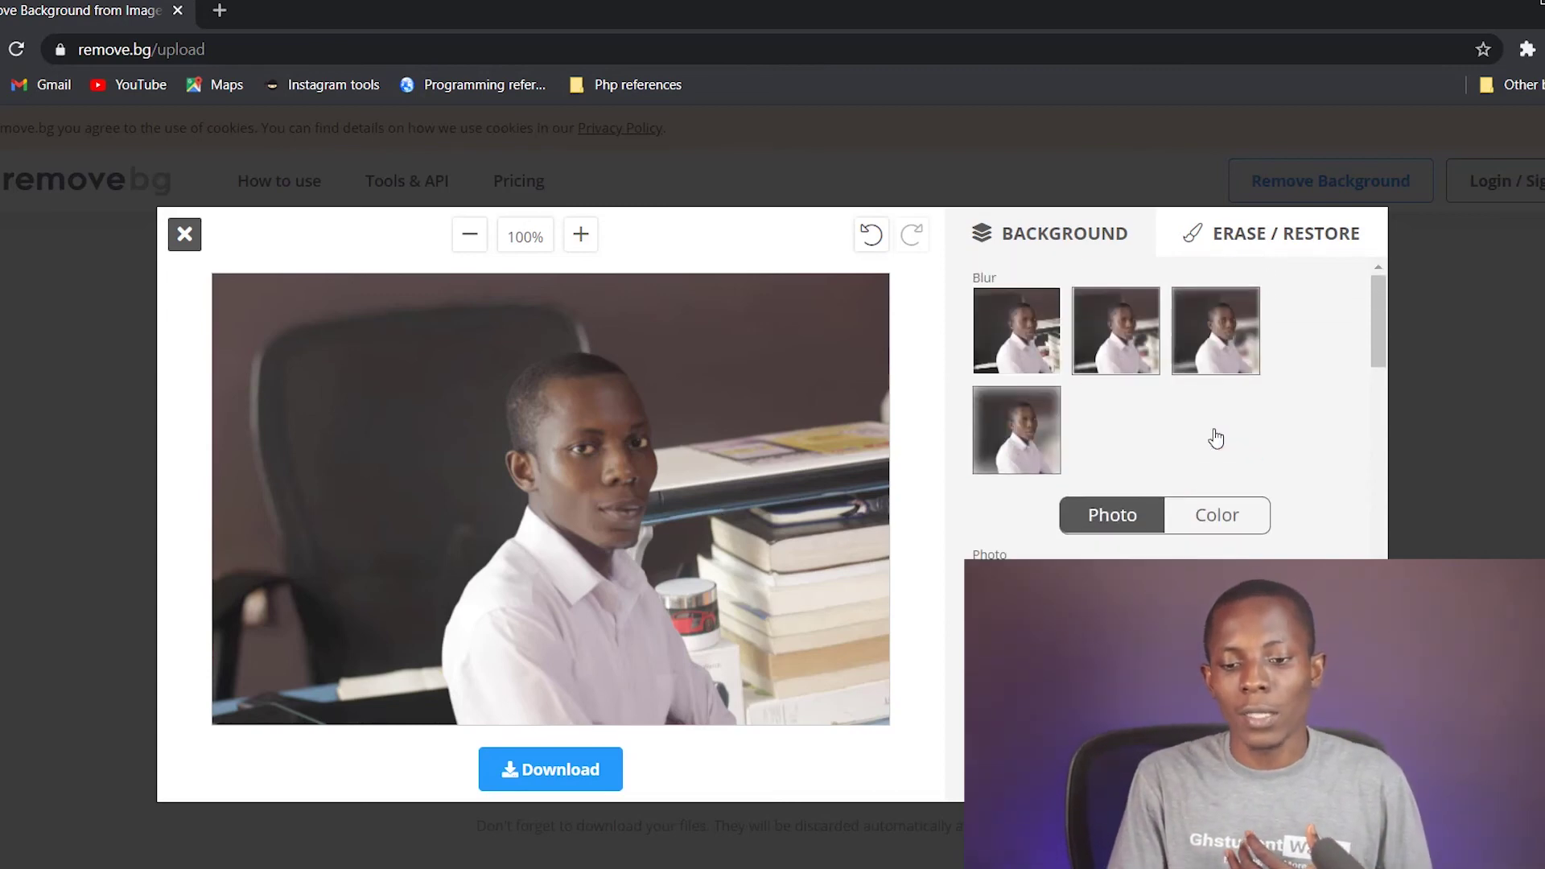
{"action": "left_click", "coordinate": [1012, 442]}
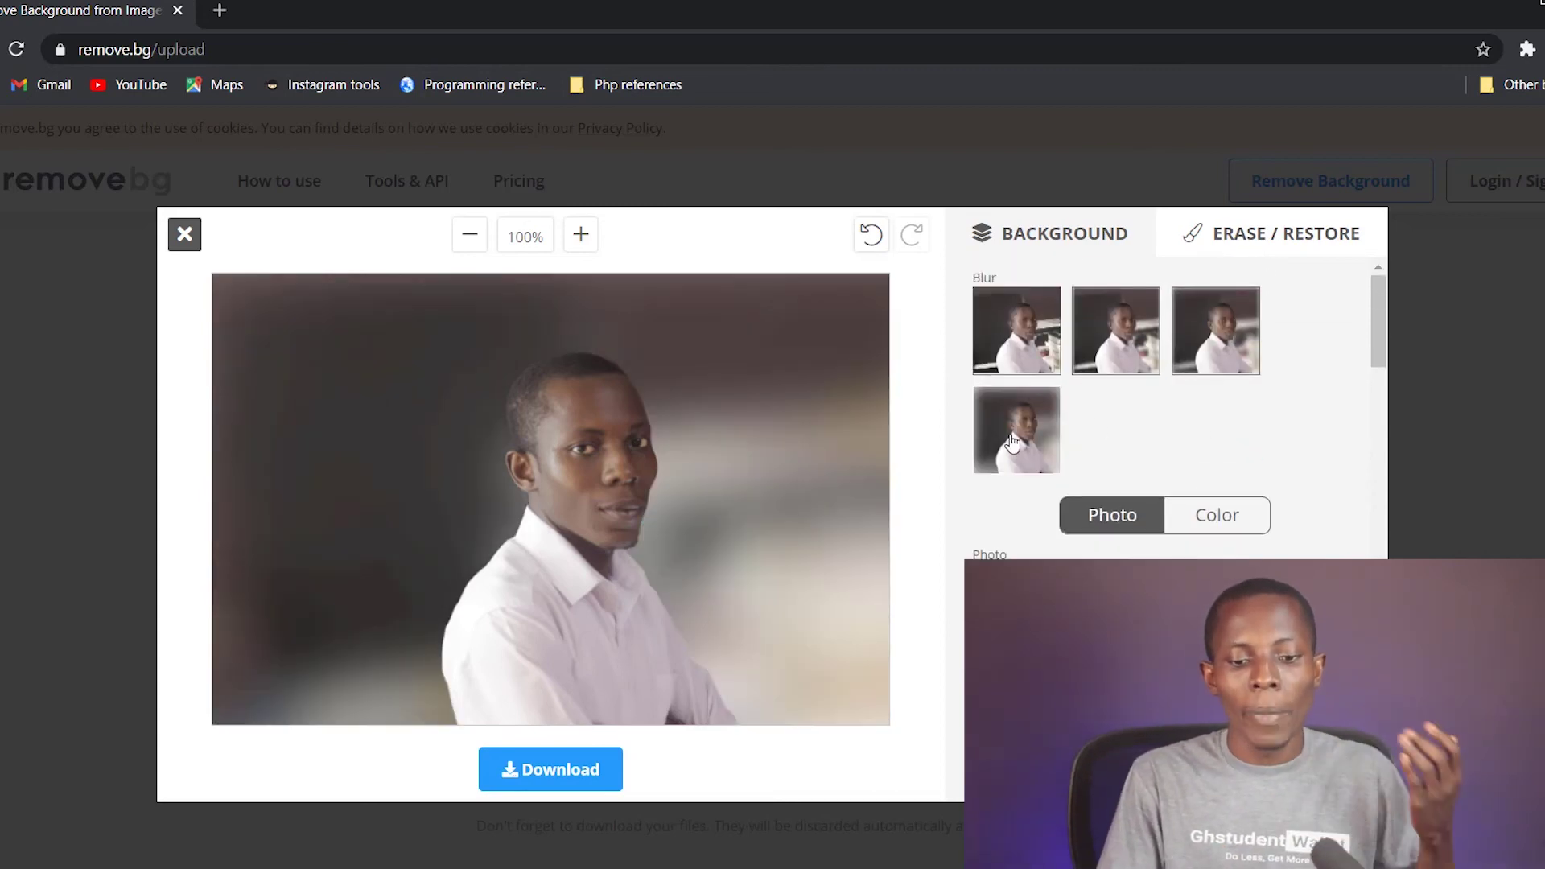
{"action": "left_click", "coordinate": [1228, 345]}
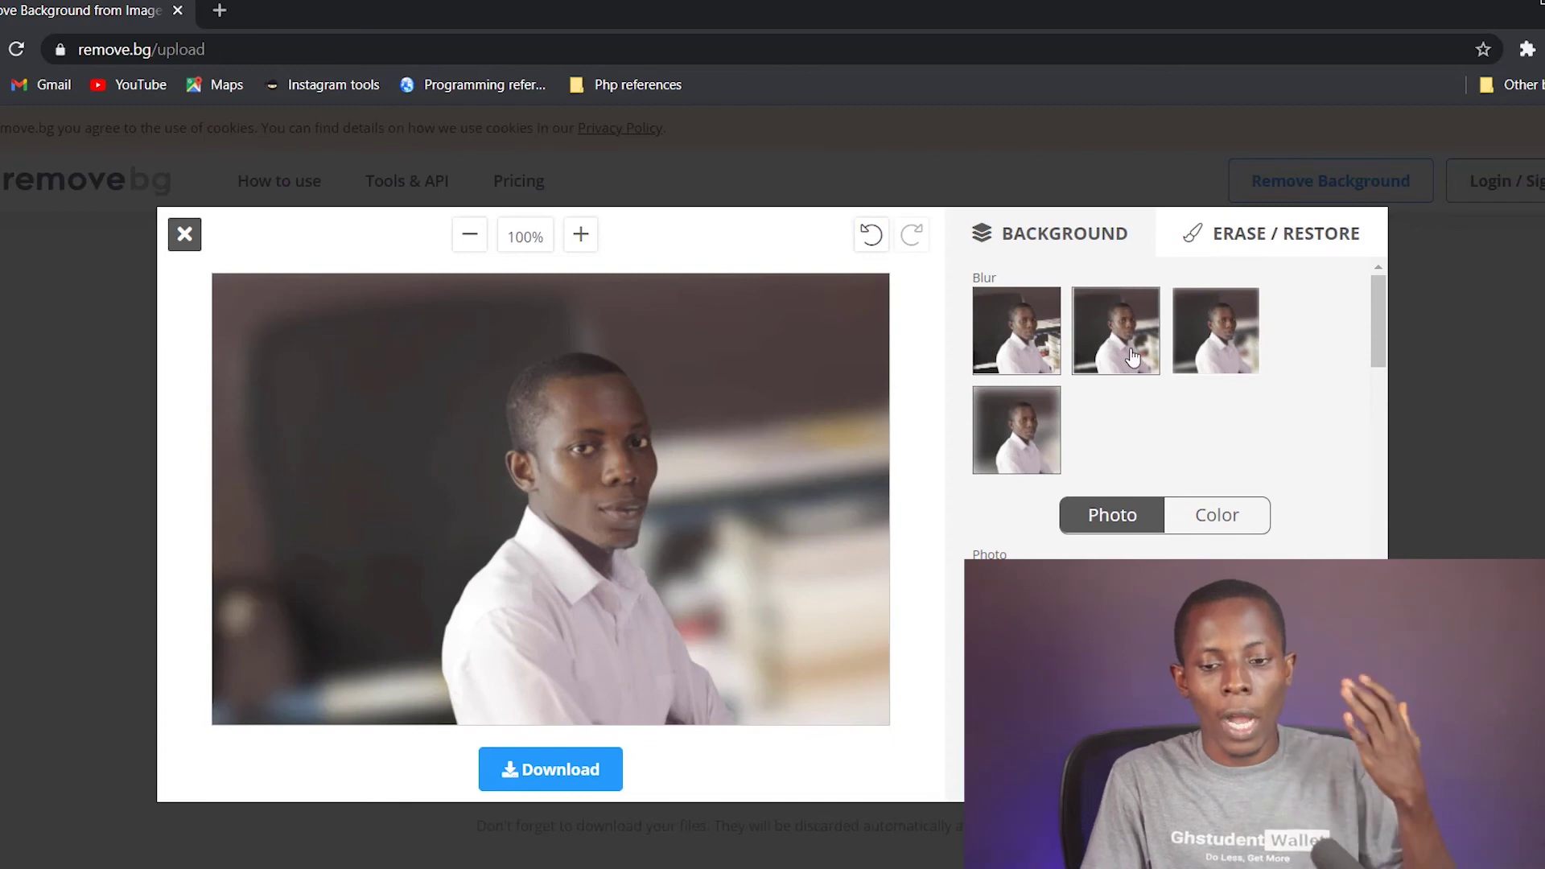
{"action": "left_click", "coordinate": [1132, 356]}
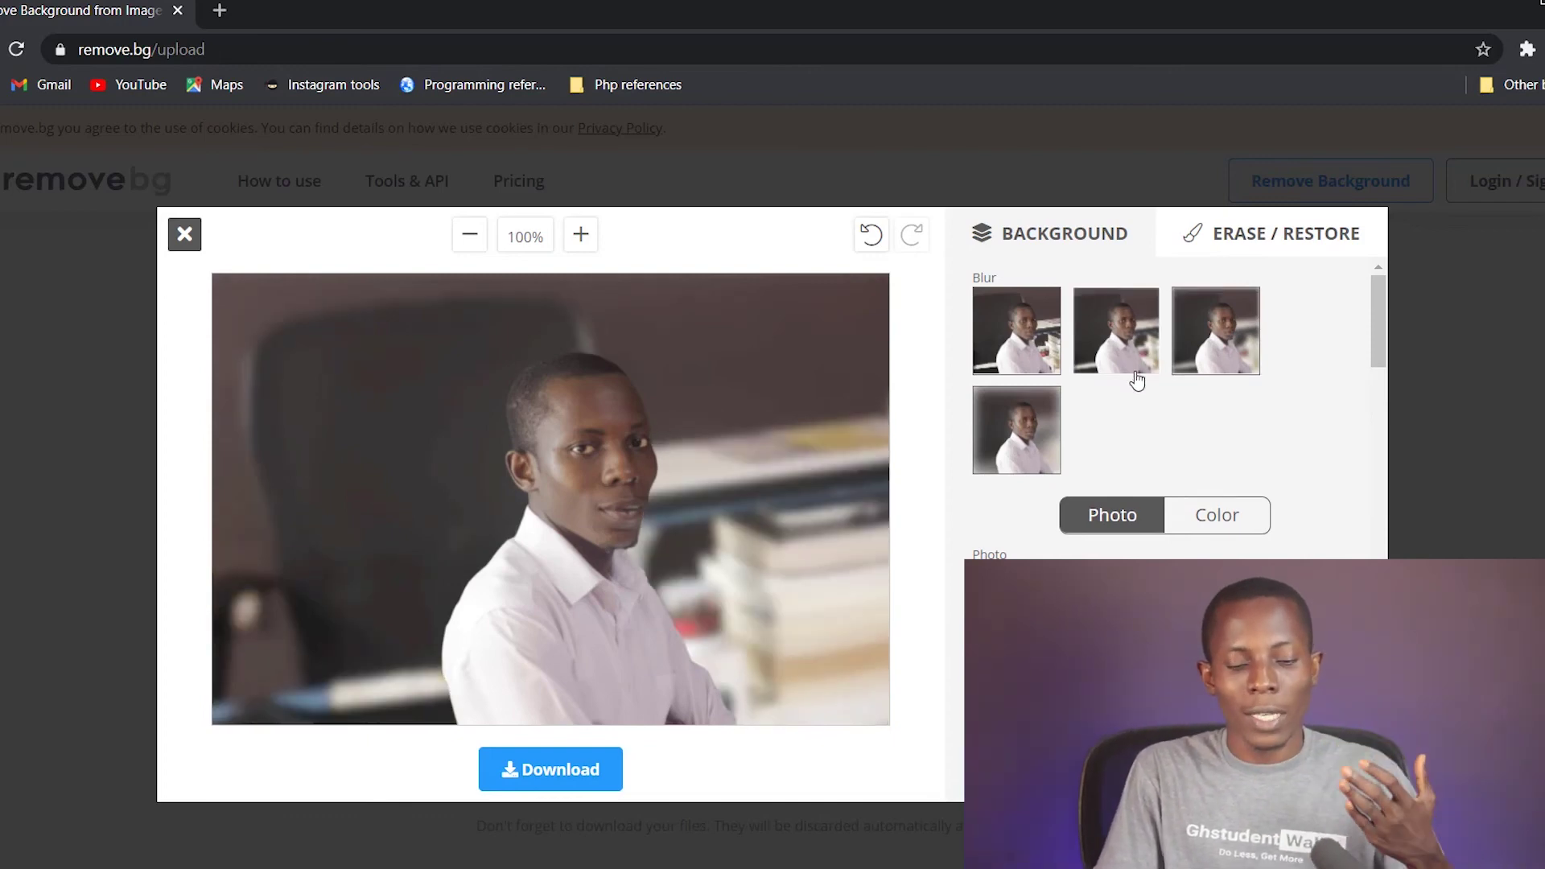